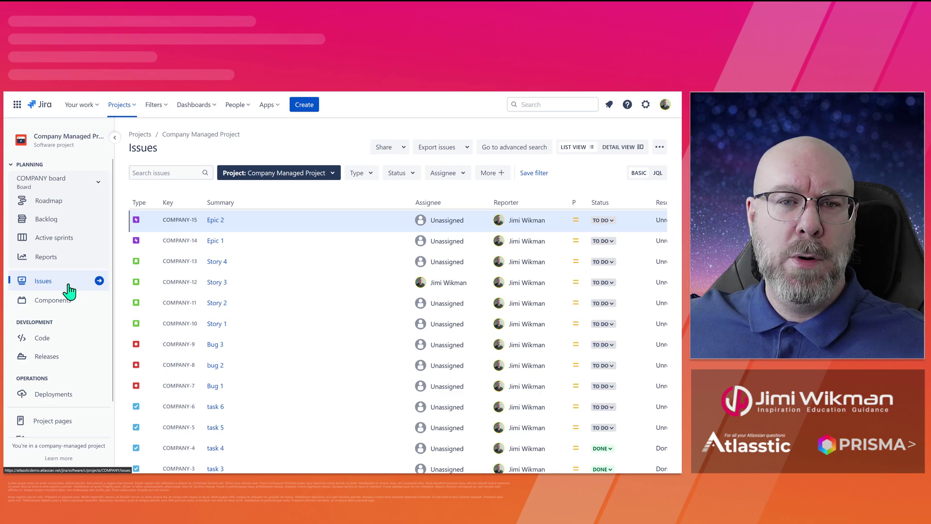
# Step: Review the export formats and the additional bulk-change and import actions available for the Company Managed Project's issues
pyautogui.click(442, 150)
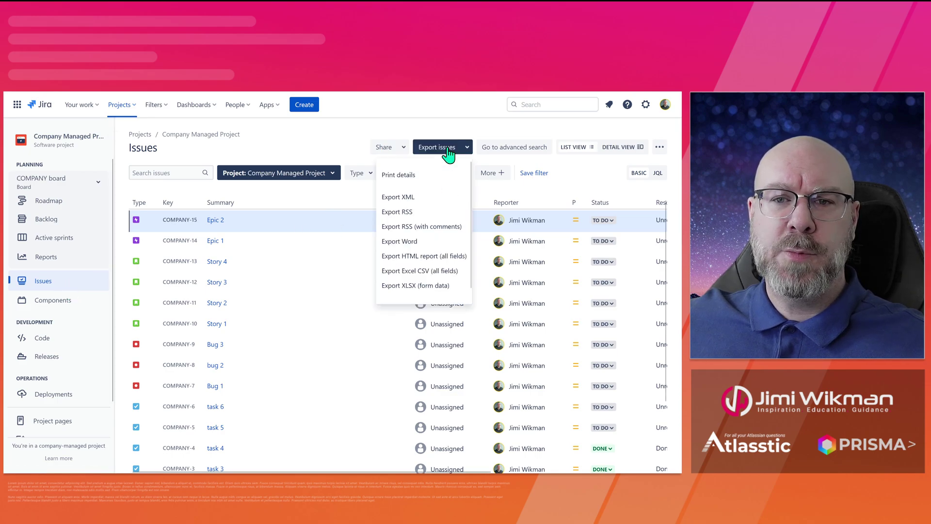
pyautogui.click(659, 147)
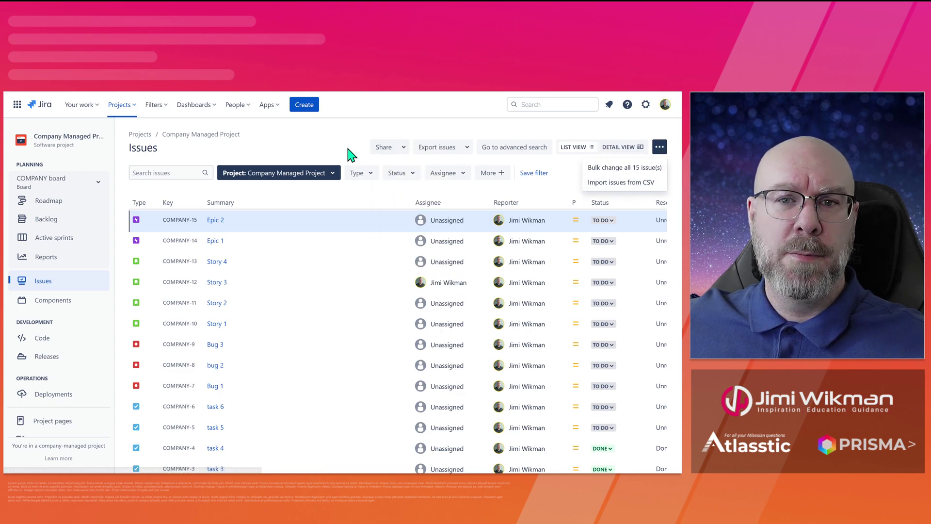
pyautogui.click(310, 151)
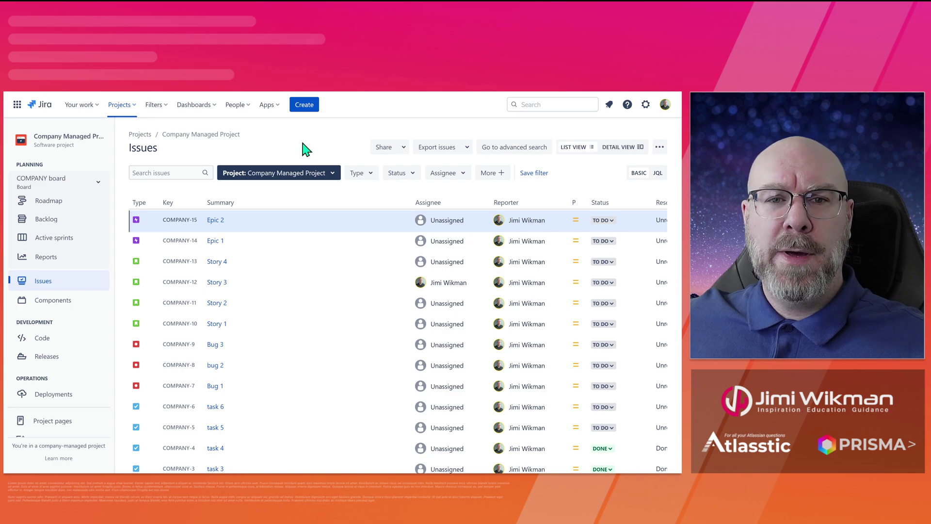
# Step: Go to the advanced issue search and review its export formats and additional issue actions
pyautogui.click(154, 106)
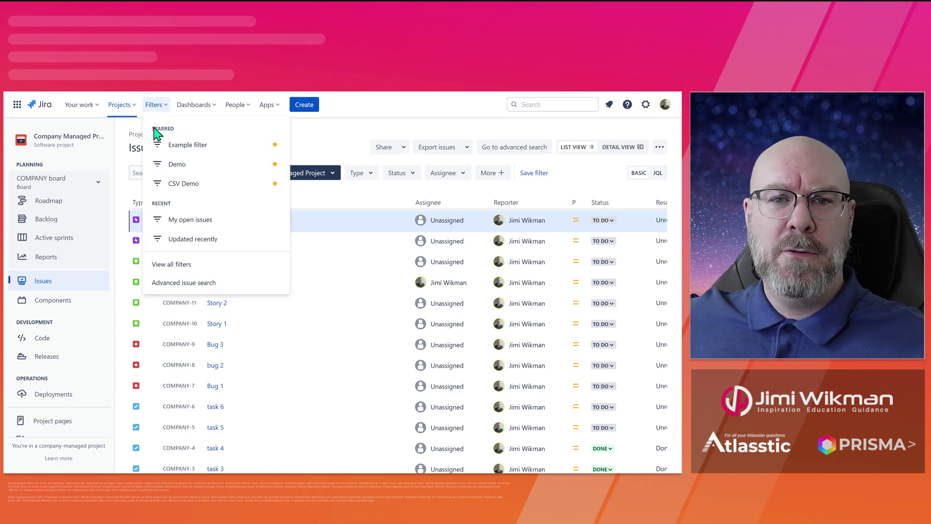
pyautogui.click(185, 284)
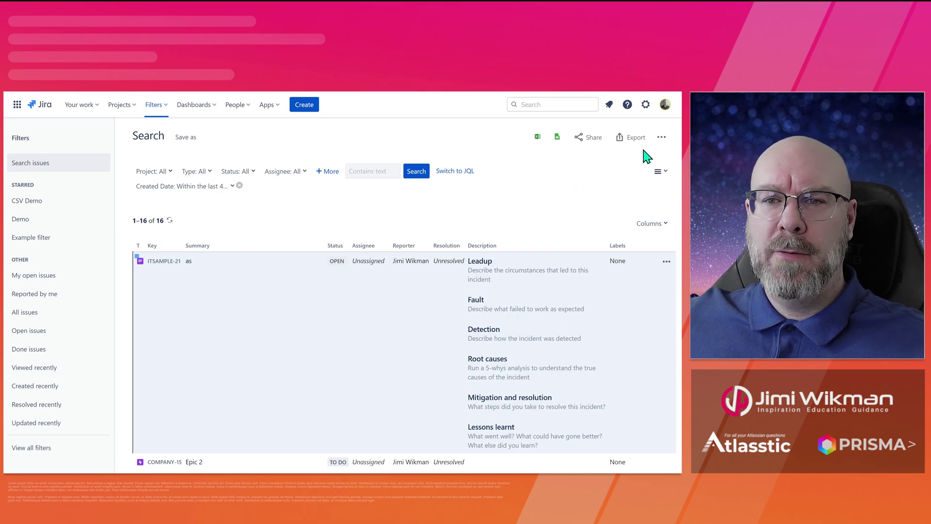
pyautogui.click(629, 137)
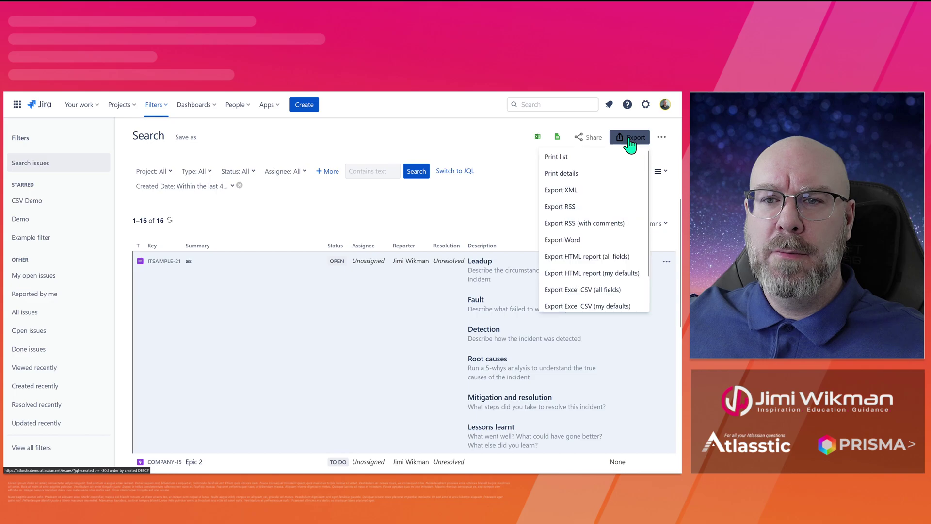
pyautogui.click(663, 137)
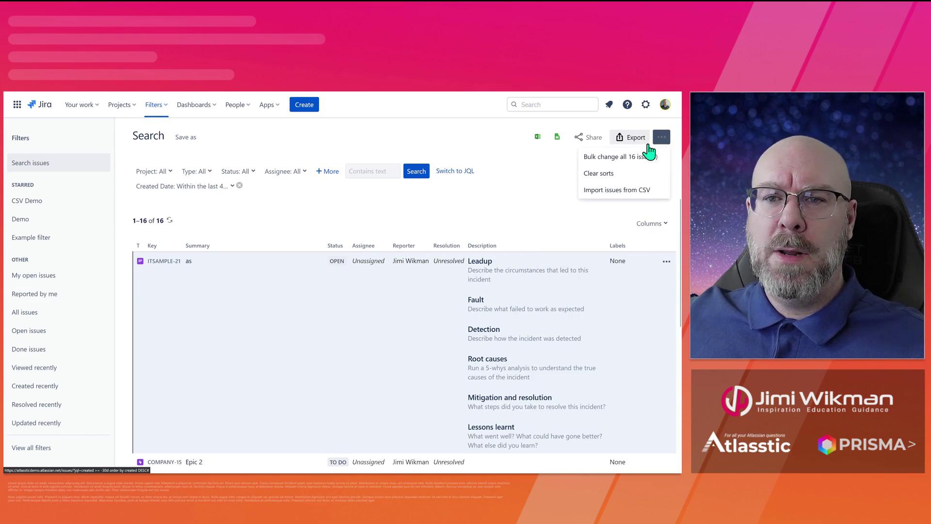
pyautogui.click(492, 142)
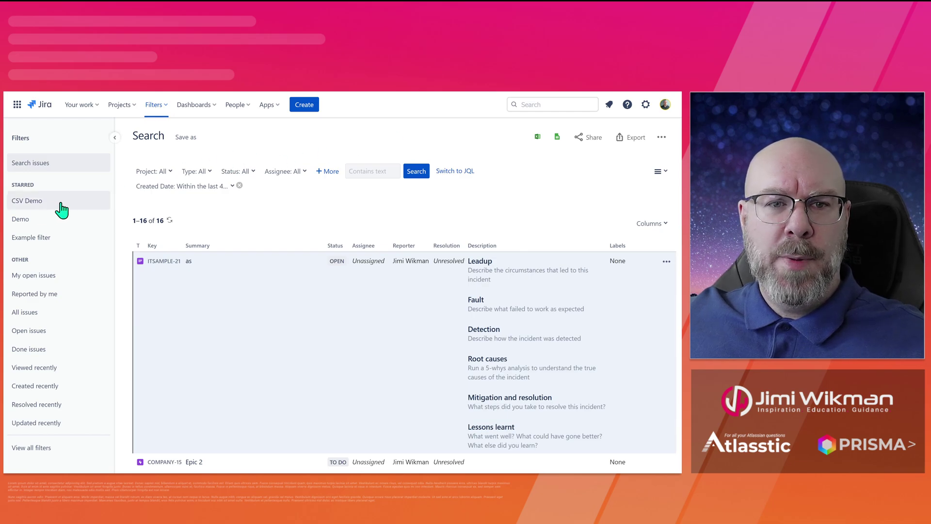
# Step: Open the starred CSV Demo filter and examine its issue list and export formats, including the Excel CSV variants
pyautogui.click(36, 210)
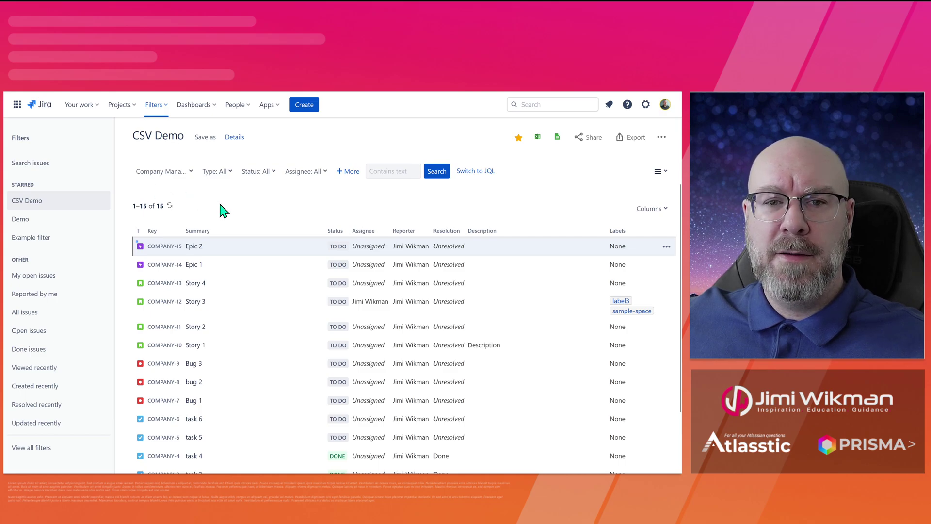
pyautogui.scroll(-3, 228, 291)
pyautogui.scroll(3, 238, 262)
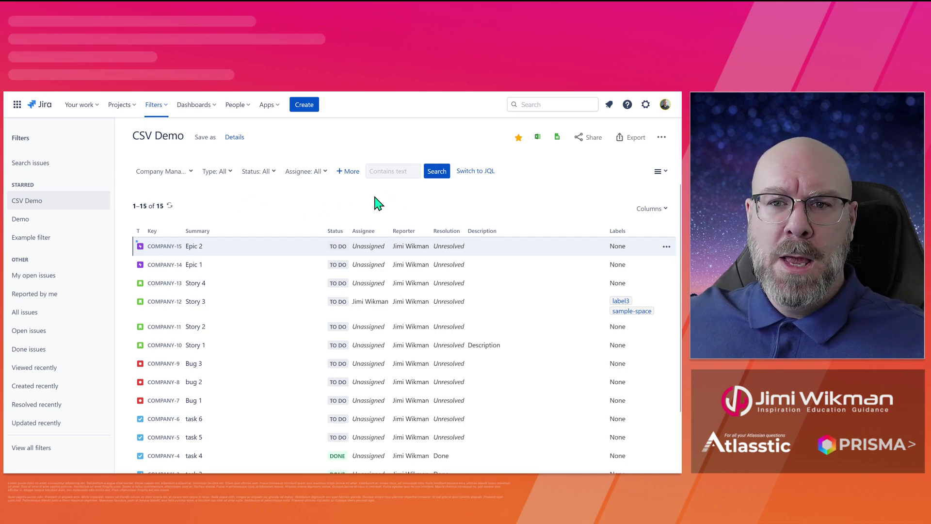
pyautogui.click(630, 138)
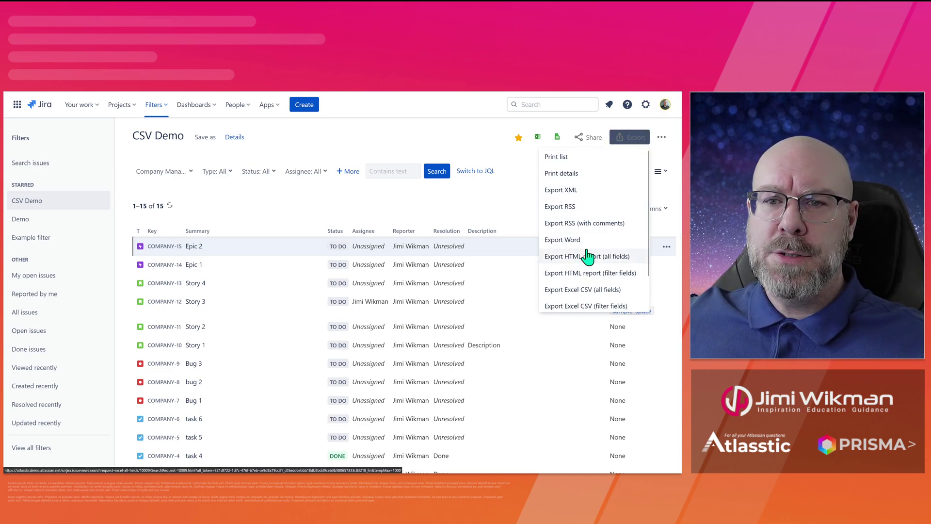
pyautogui.scroll(-1, 602, 194)
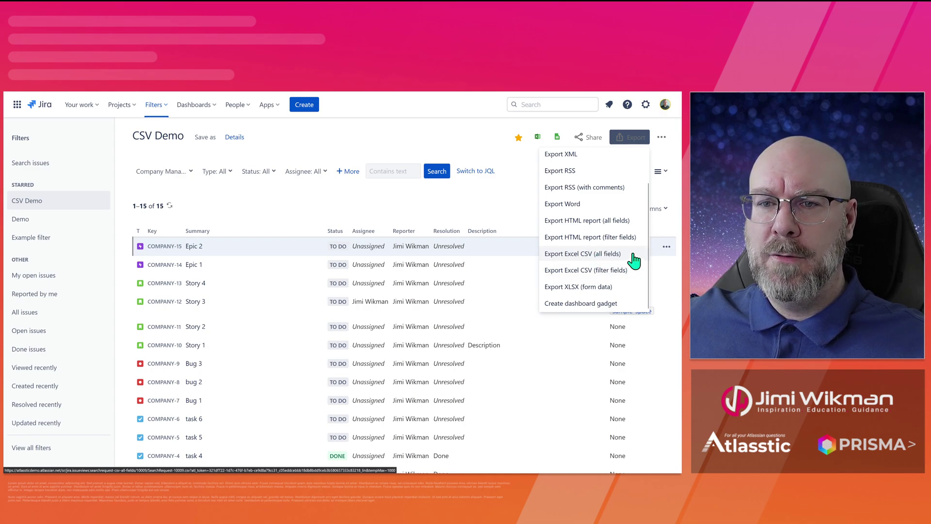
pyautogui.click(501, 211)
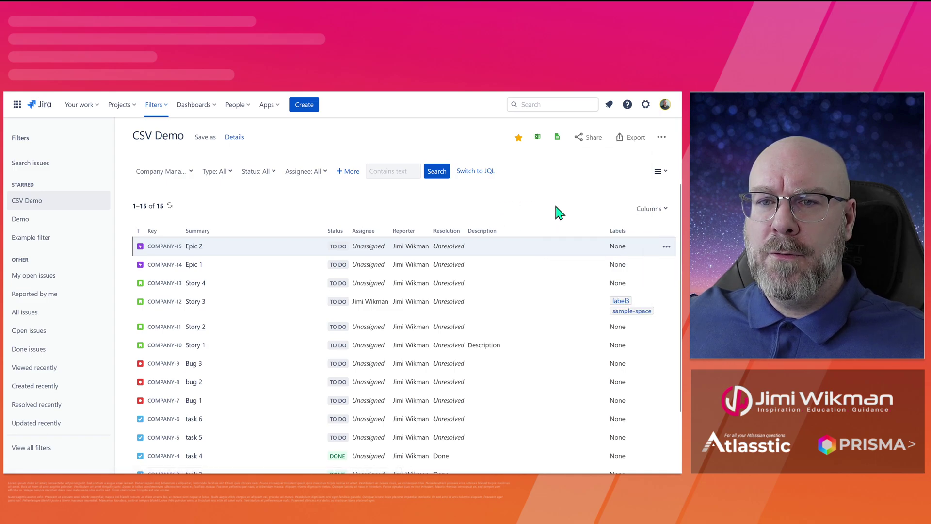
# Step: Browse the fields offered as My Defaults columns for the CSV Demo filter without changing the selection
pyautogui.click(646, 210)
pyautogui.scroll(-1, 577, 318)
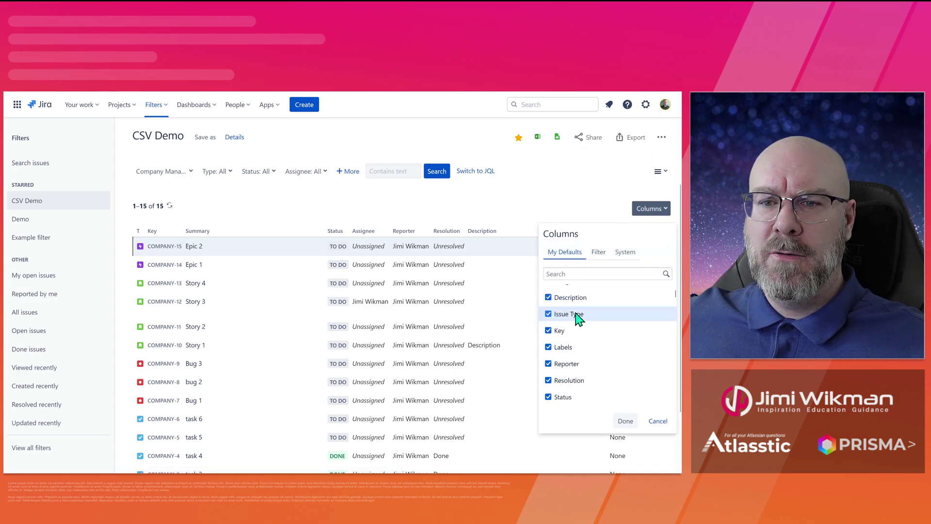
pyautogui.scroll(-15, 577, 318)
pyautogui.scroll(-3, 579, 318)
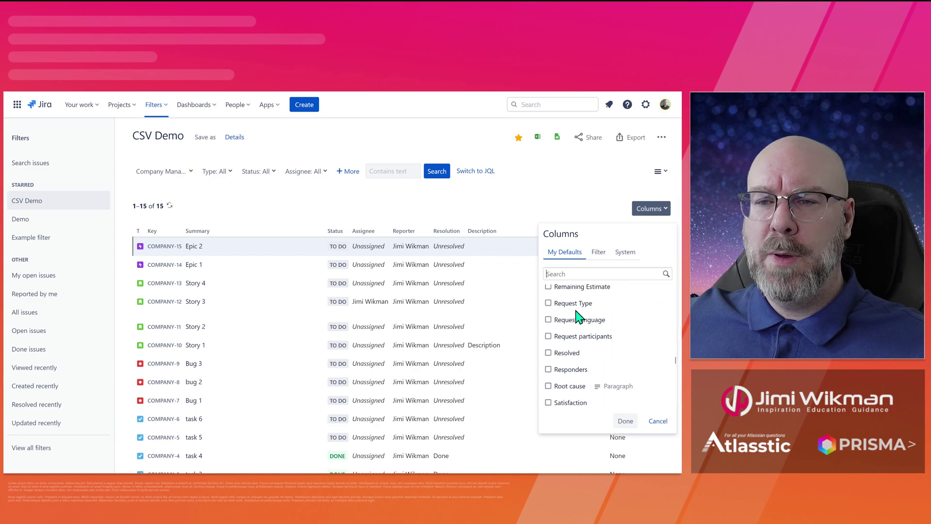
pyautogui.click(603, 209)
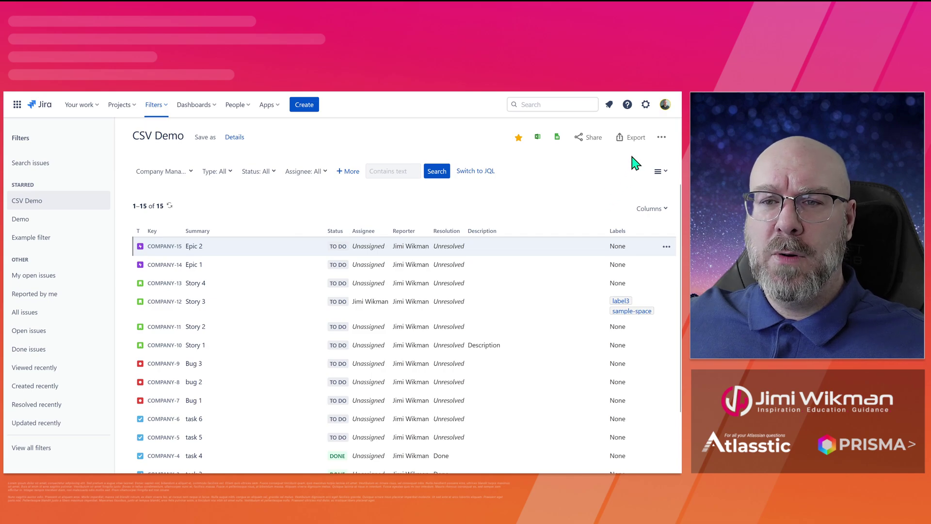
# Step: Recheck the CSV Demo filter's export formats and compare its My Defaults column set with the System set
pyautogui.click(630, 138)
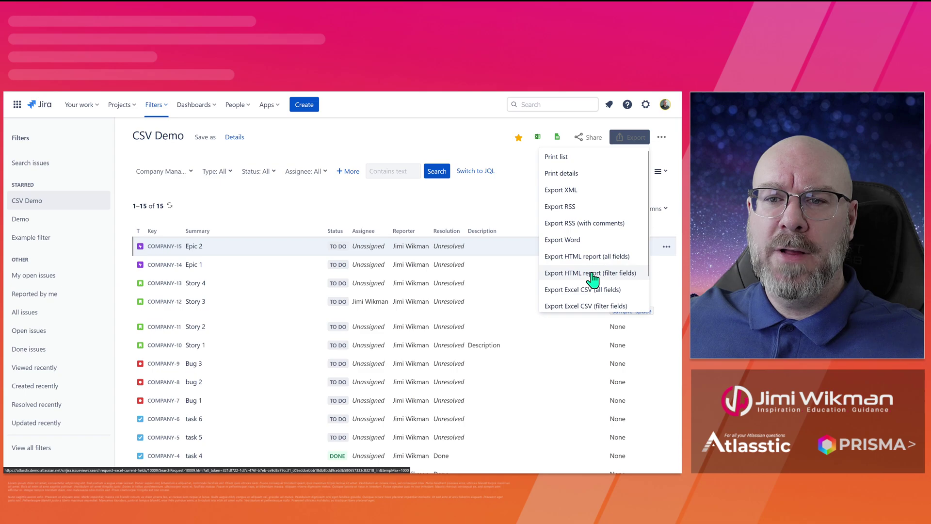
pyautogui.click(555, 204)
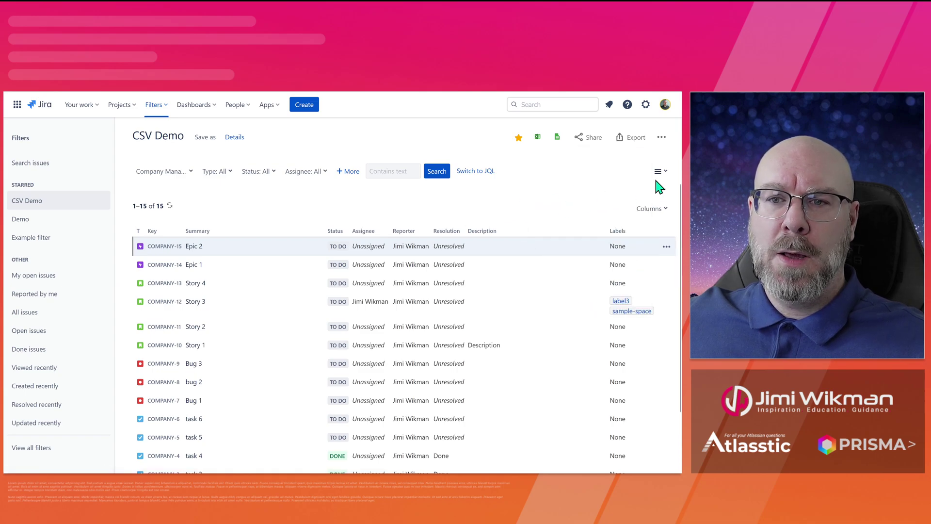
pyautogui.click(651, 209)
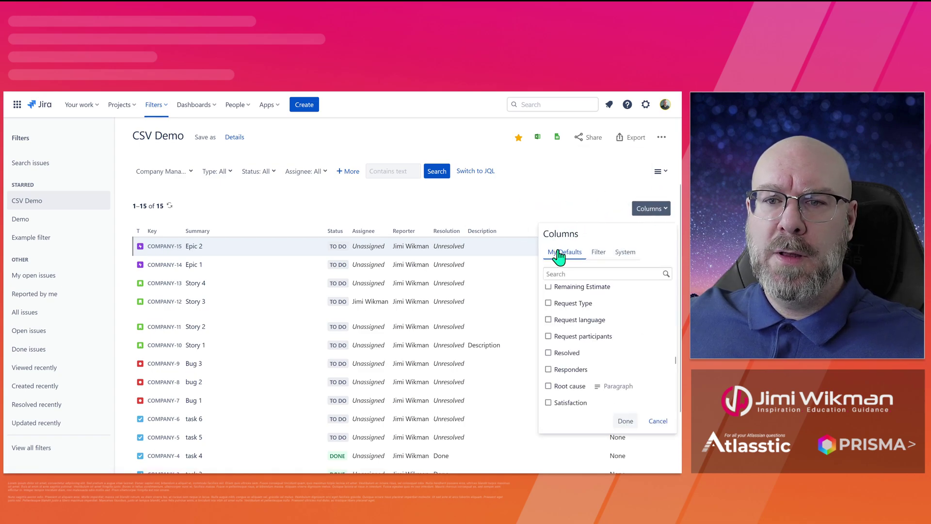
pyautogui.click(622, 253)
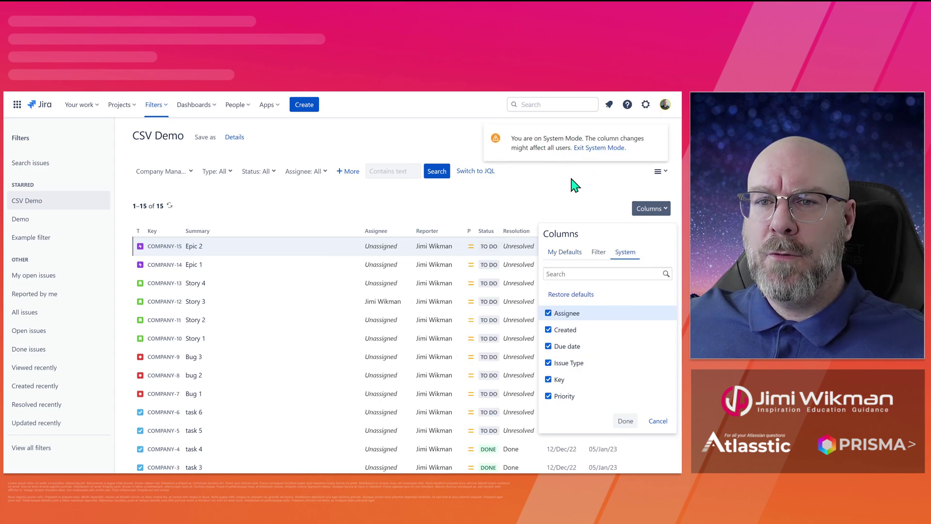
pyautogui.click(565, 252)
pyautogui.click(660, 174)
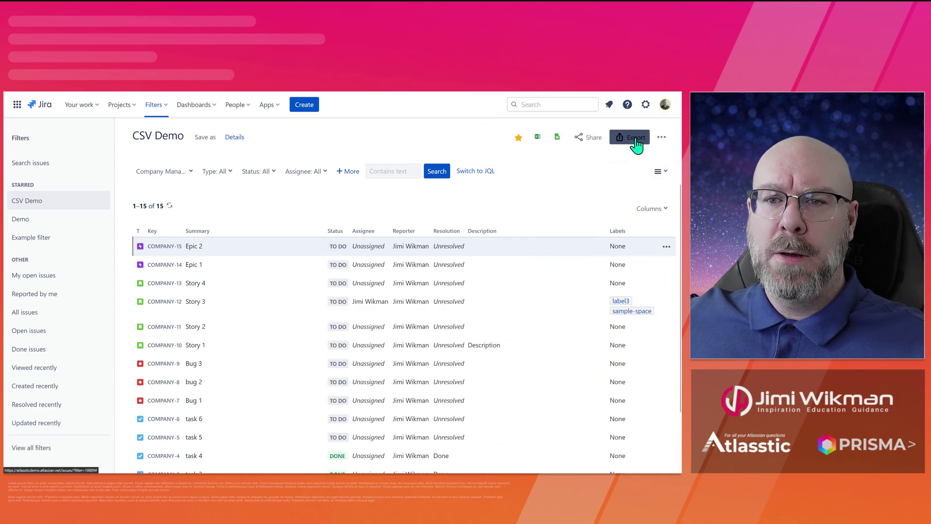
# Step: Examine the Filter column set of the CSV Demo filter and compare it with the My Defaults set
pyautogui.click(636, 139)
pyautogui.click(662, 208)
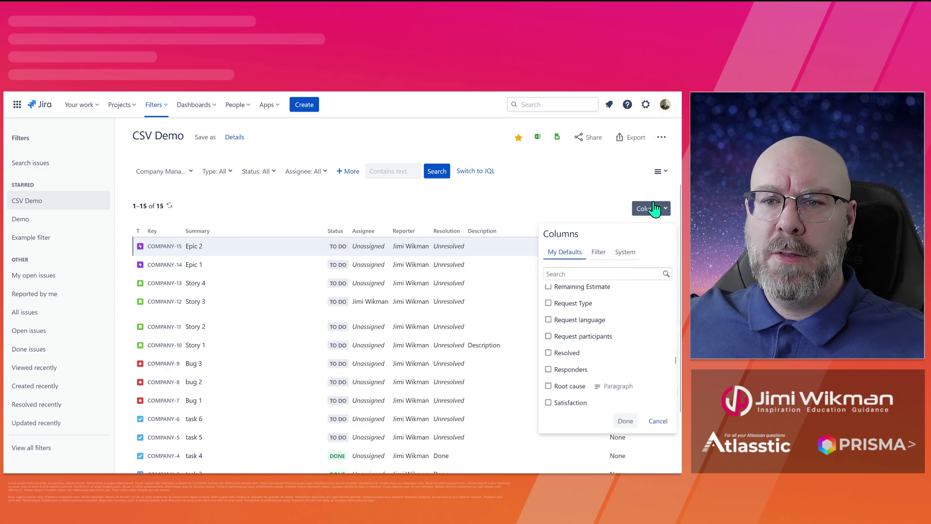
pyautogui.click(599, 253)
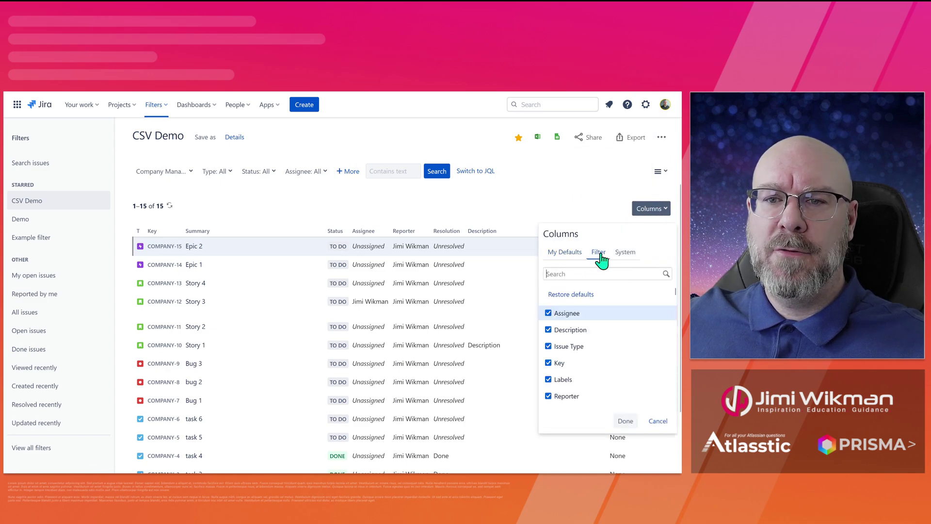
pyautogui.click(650, 208)
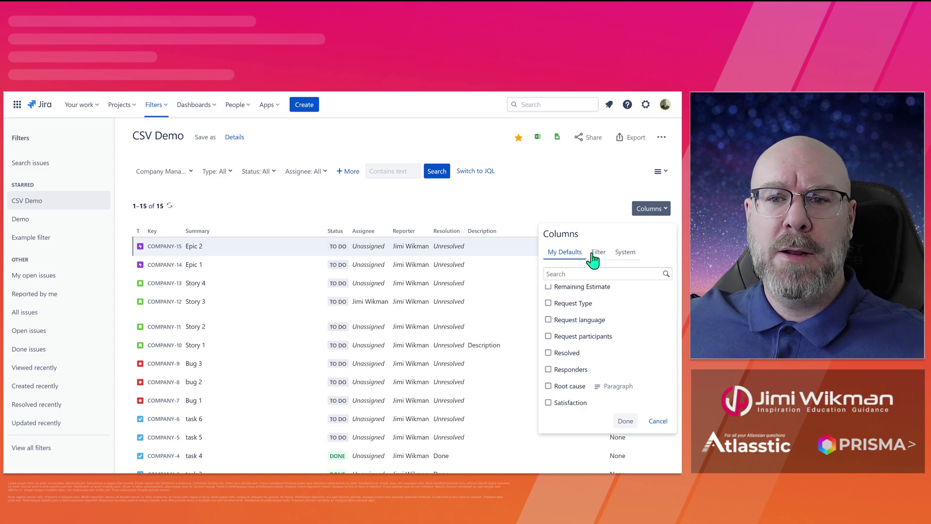
pyautogui.click(599, 259)
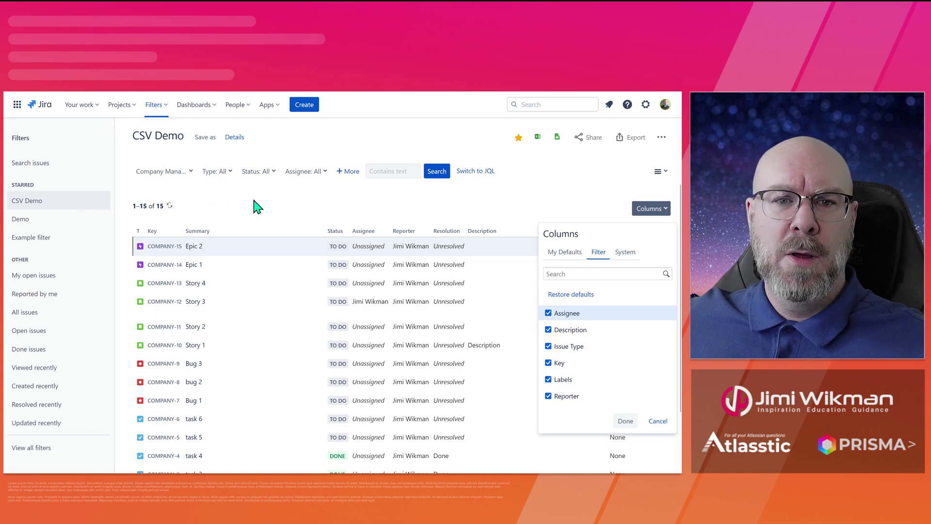
# Step: Return to the advanced issue search and check which column sets are available for an unsaved search
pyautogui.click(166, 105)
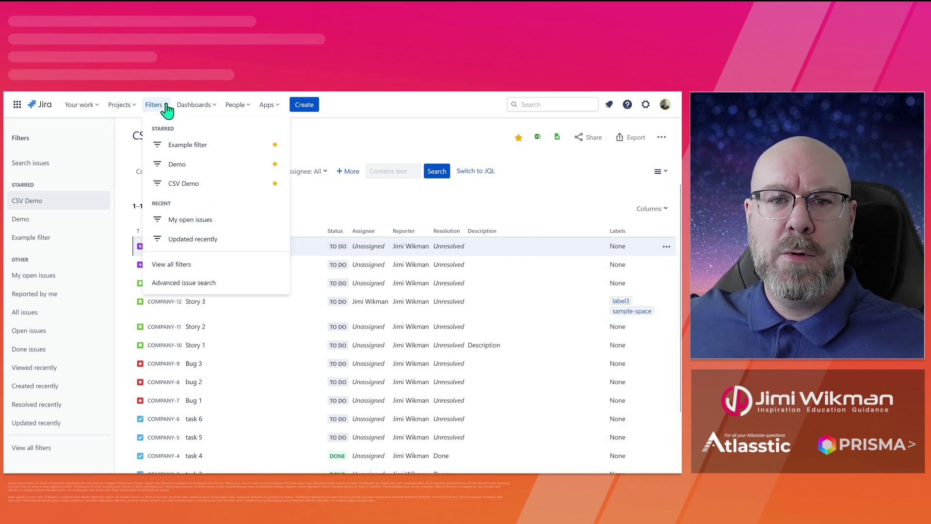
pyautogui.click(194, 283)
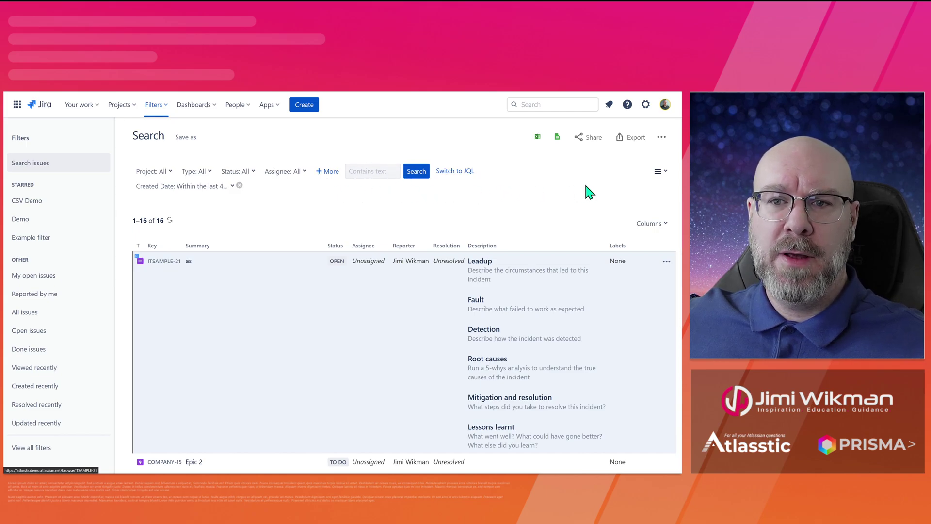
pyautogui.click(669, 172)
pyautogui.click(669, 172)
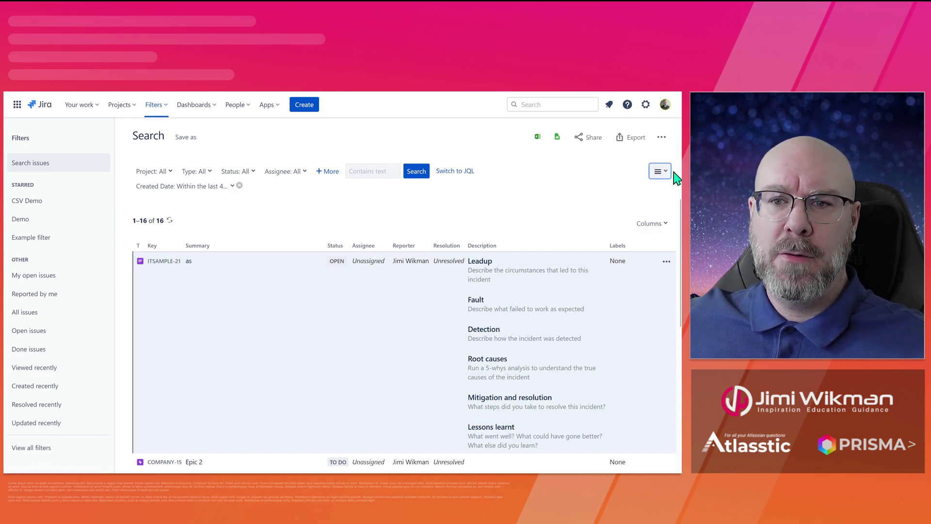
pyautogui.click(654, 224)
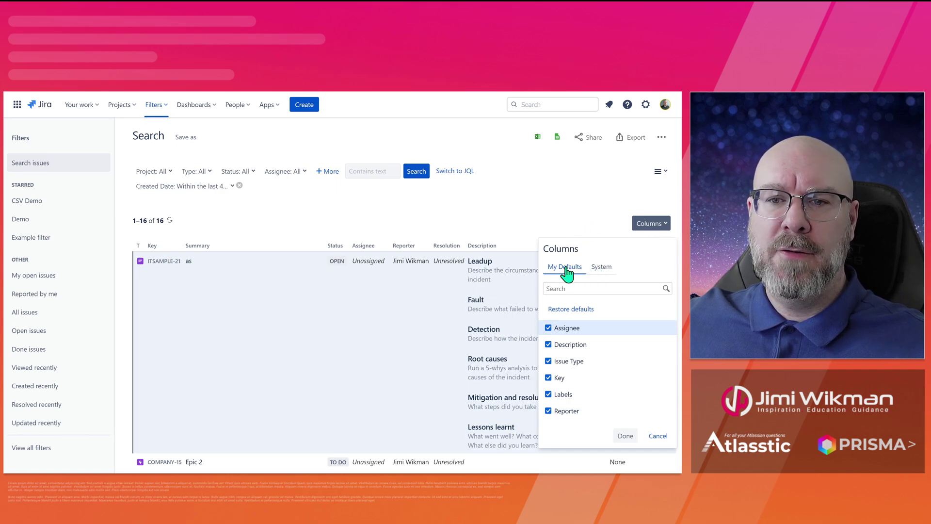
pyautogui.click(463, 204)
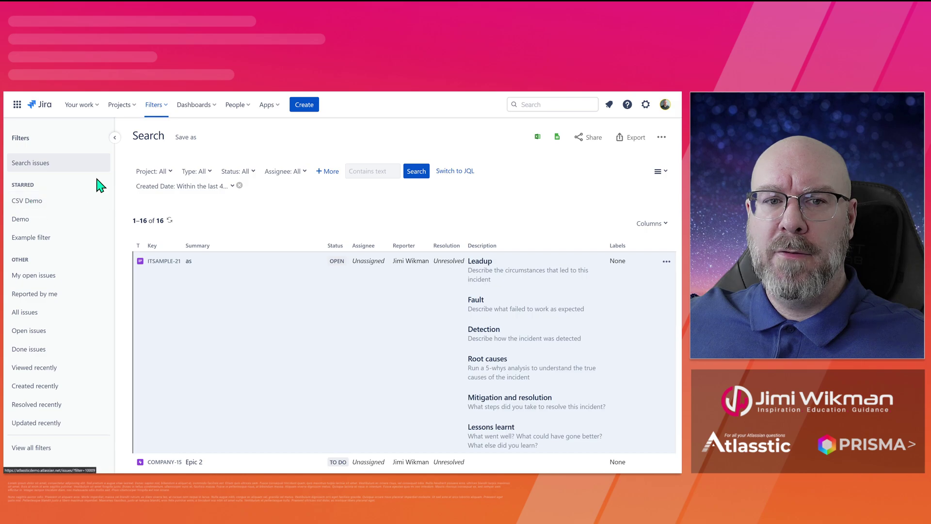
# Step: Review the all-fields and my-defaults CSV export options for the unsaved search, along with its My Defaults columns
pyautogui.click(614, 142)
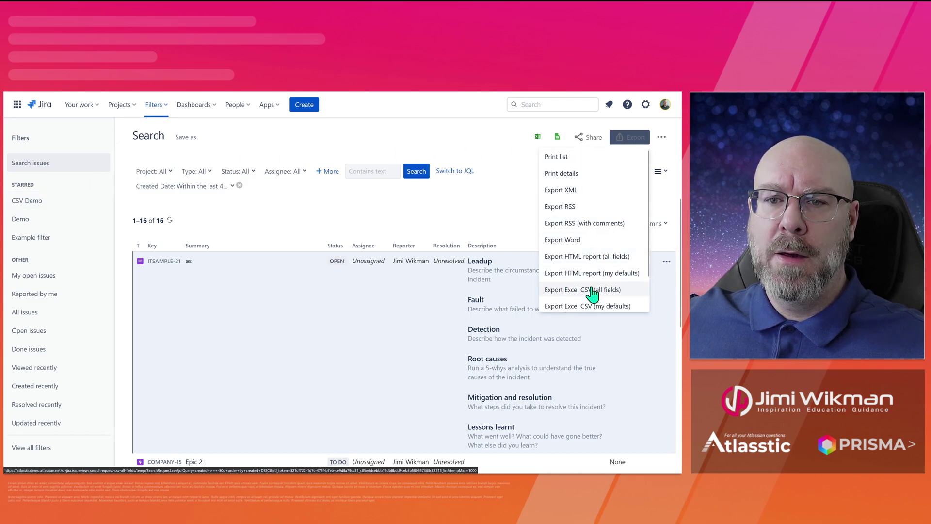
pyautogui.scroll(-2, 601, 283)
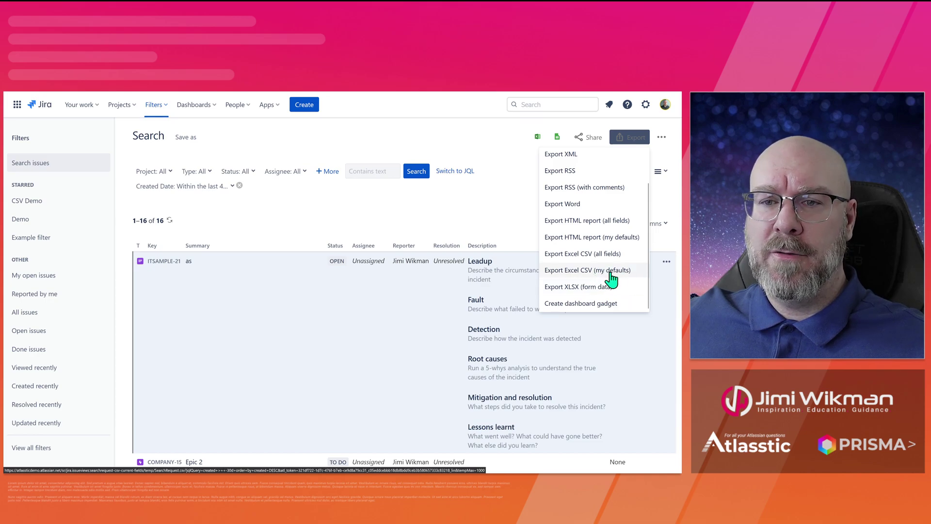
pyautogui.click(513, 215)
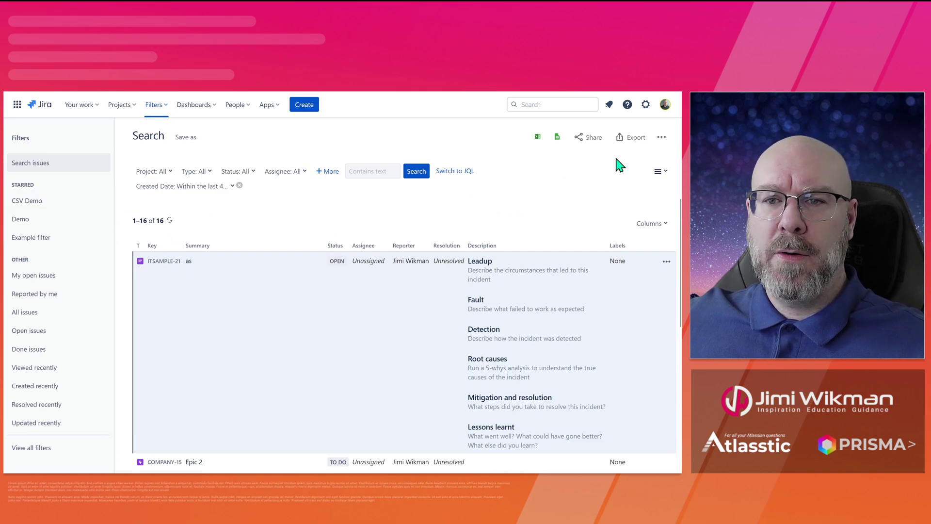
pyautogui.click(646, 223)
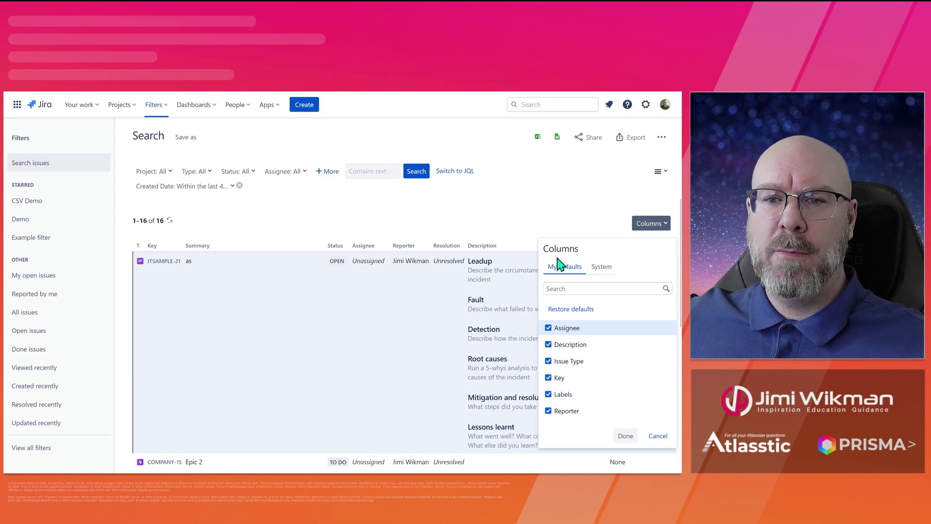
# Step: Reopen the starred CSV Demo filter
pyautogui.click(44, 201)
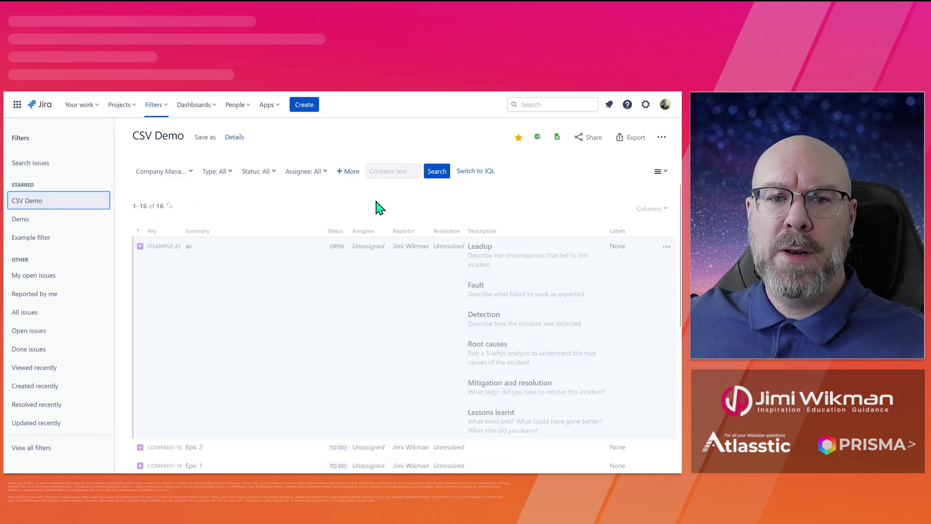
# Step: Check the column sets of the CSV Demo filter and review the all-fields and filter-fields CSV export options
pyautogui.click(652, 209)
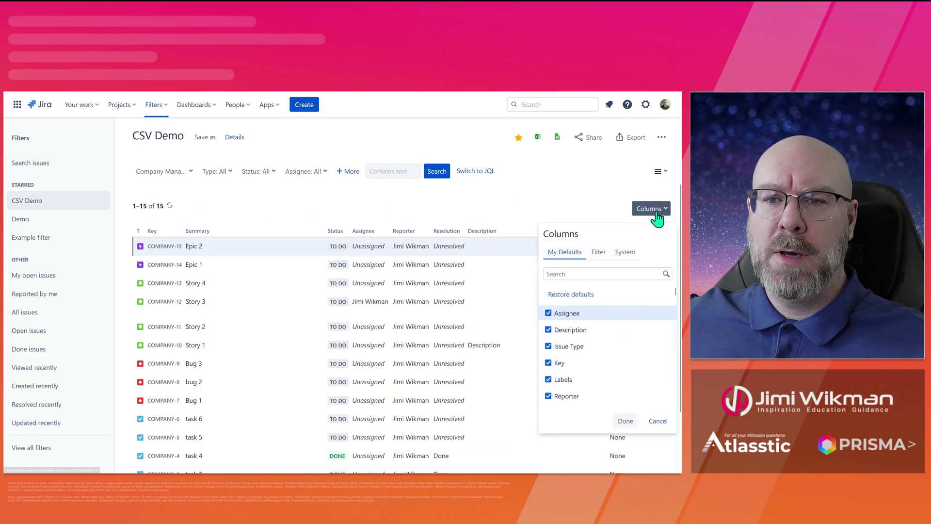
pyautogui.click(599, 253)
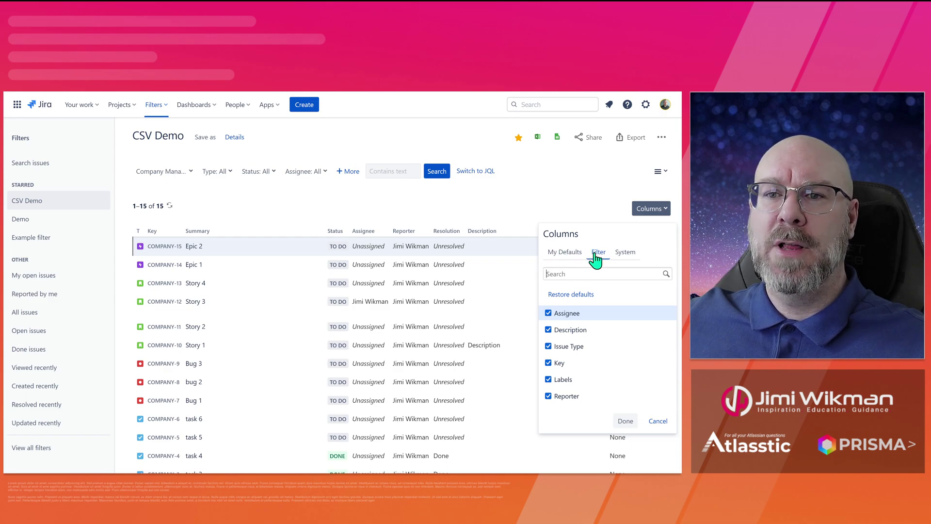
pyautogui.click(576, 191)
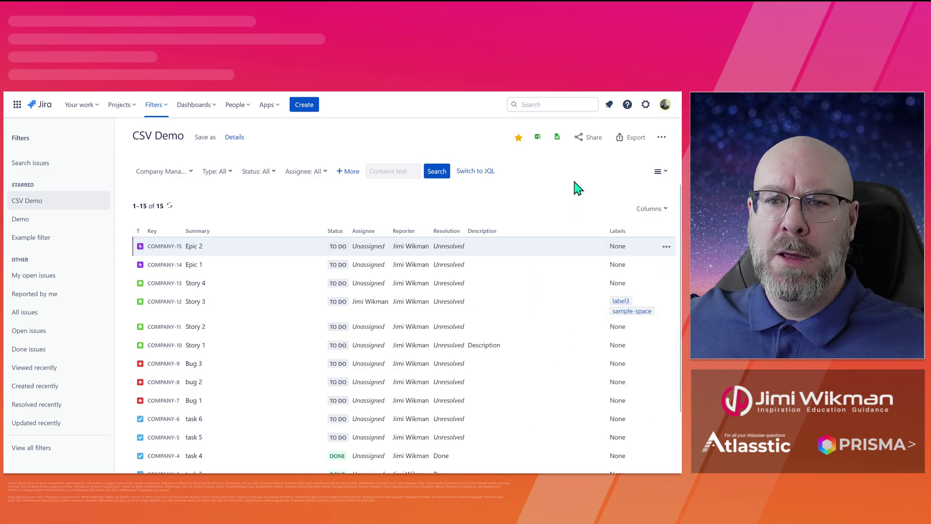
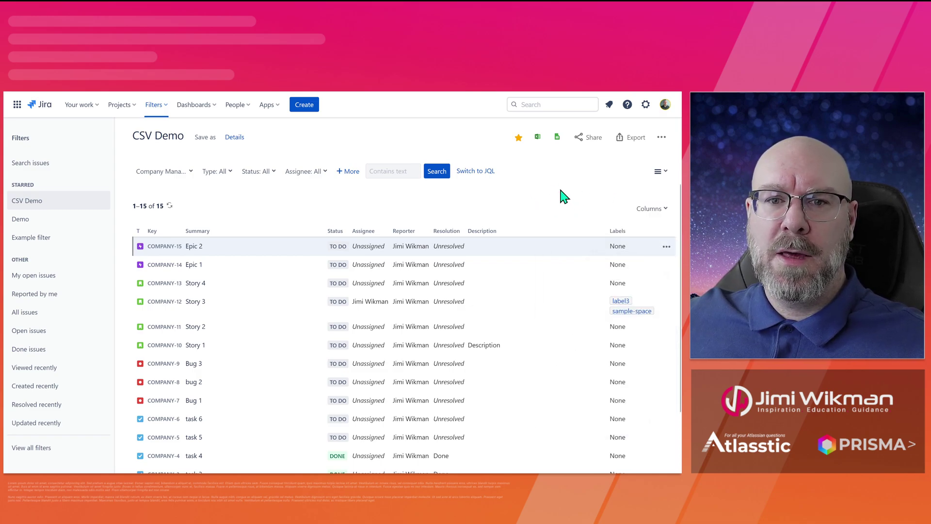
pyautogui.click(632, 138)
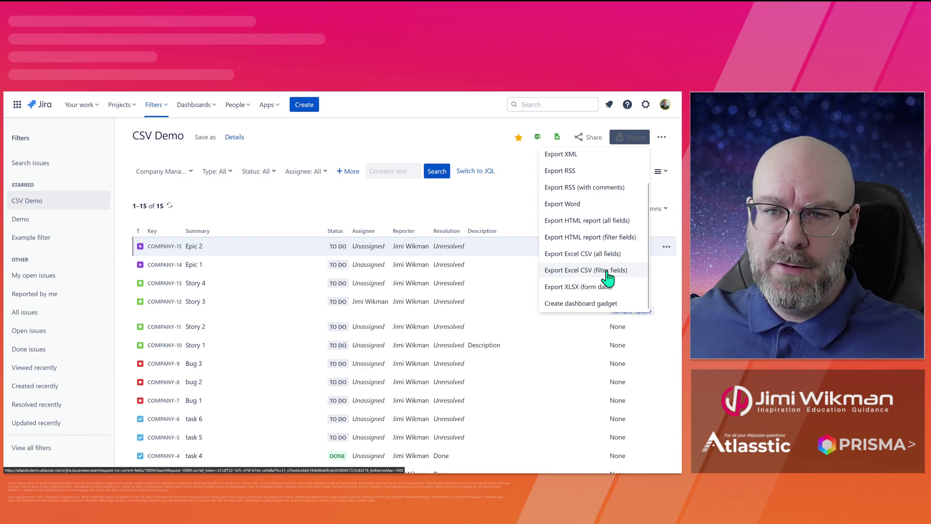
pyautogui.click(468, 138)
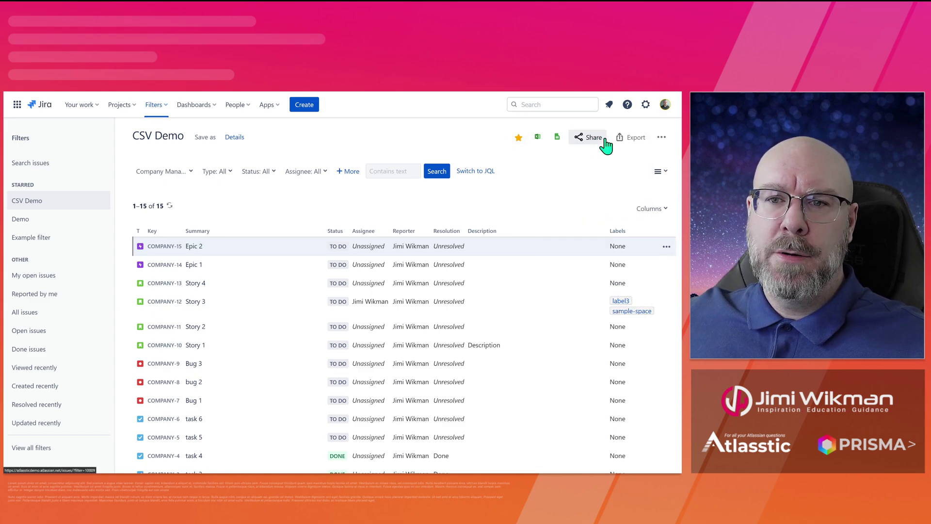
# Step: Export the CSV Demo filter's issues to Excel CSV with the filter fields only
pyautogui.click(636, 139)
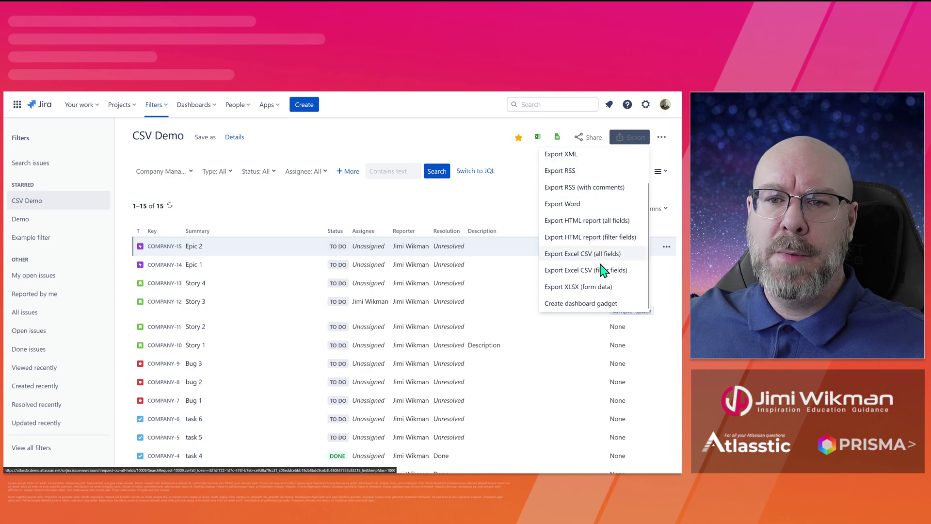
pyautogui.click(617, 269)
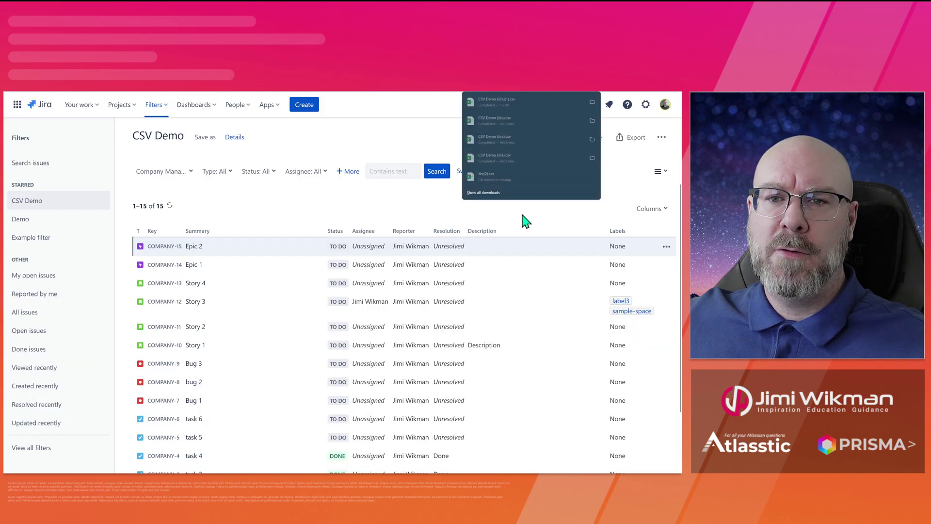
pyautogui.click(415, 134)
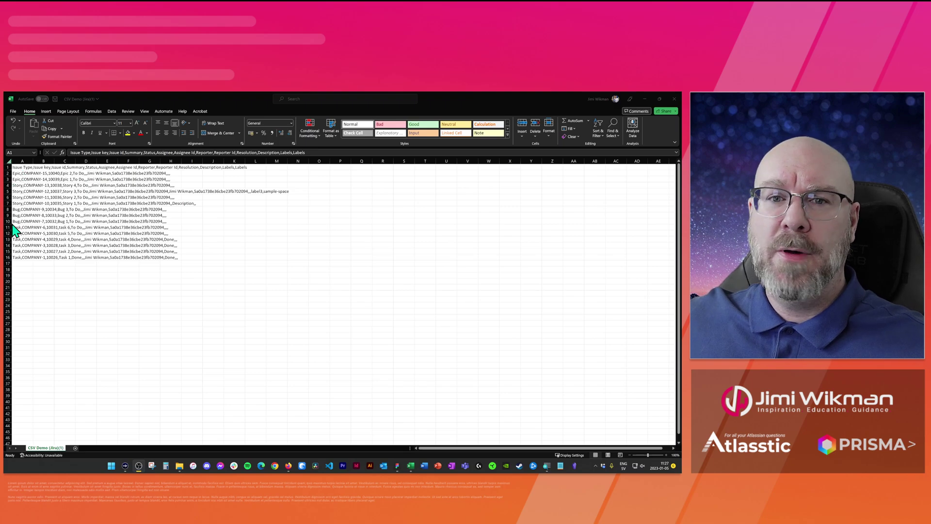
# Step: In Excel, split column A of the exported CSV with Text to Columns, using delimited data, a comma delimiter and the General format
pyautogui.click(22, 166)
pyautogui.click(19, 160)
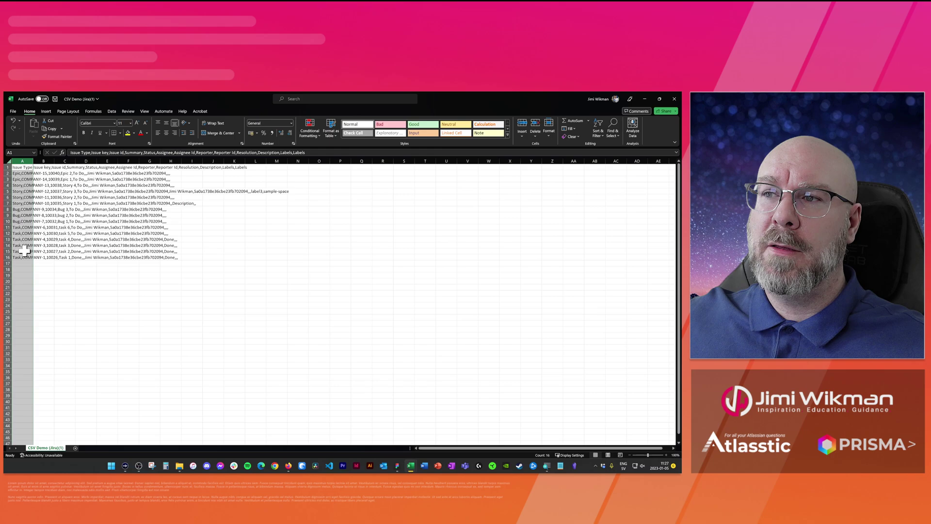
pyautogui.click(111, 111)
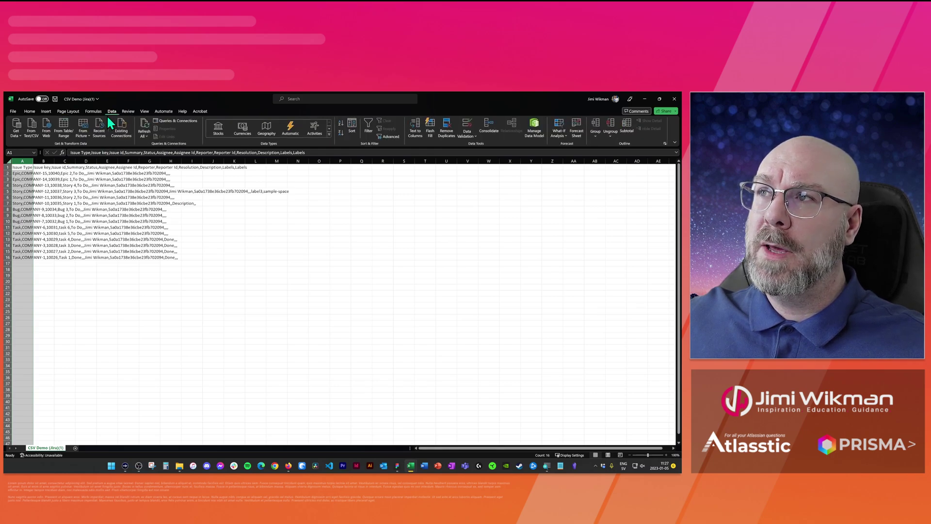
pyautogui.click(417, 132)
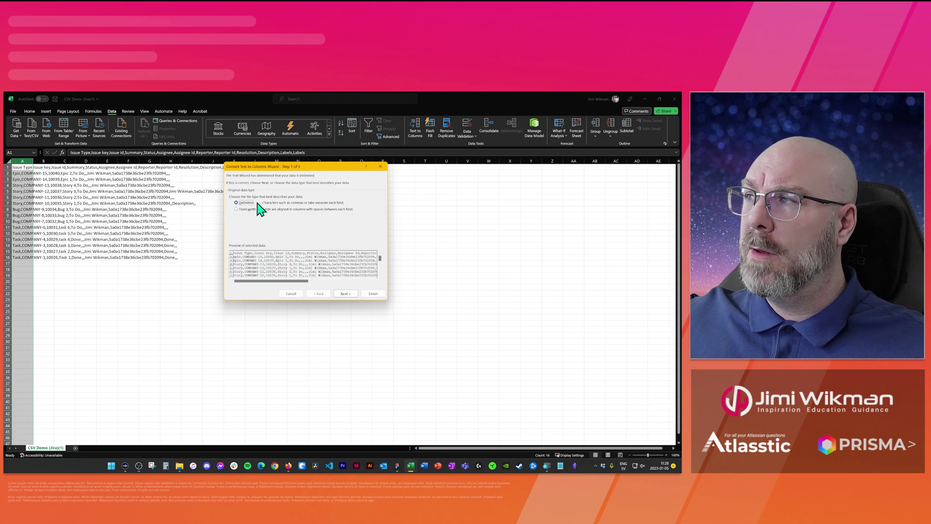
pyautogui.click(349, 293)
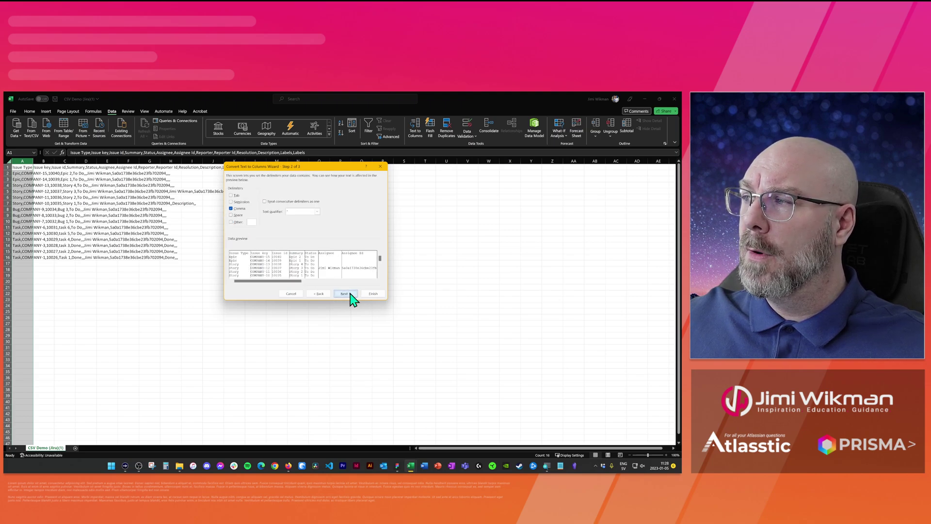
pyautogui.click(233, 197)
pyautogui.click(233, 196)
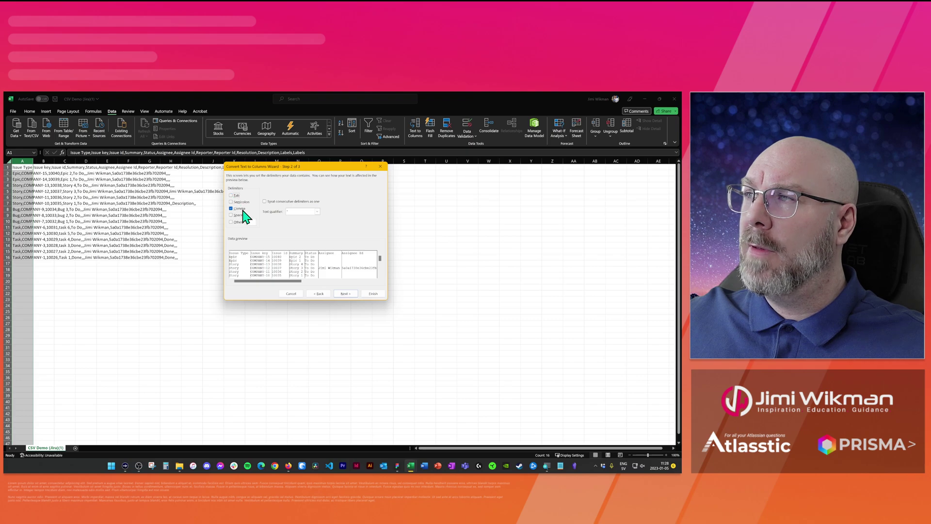
pyautogui.click(347, 295)
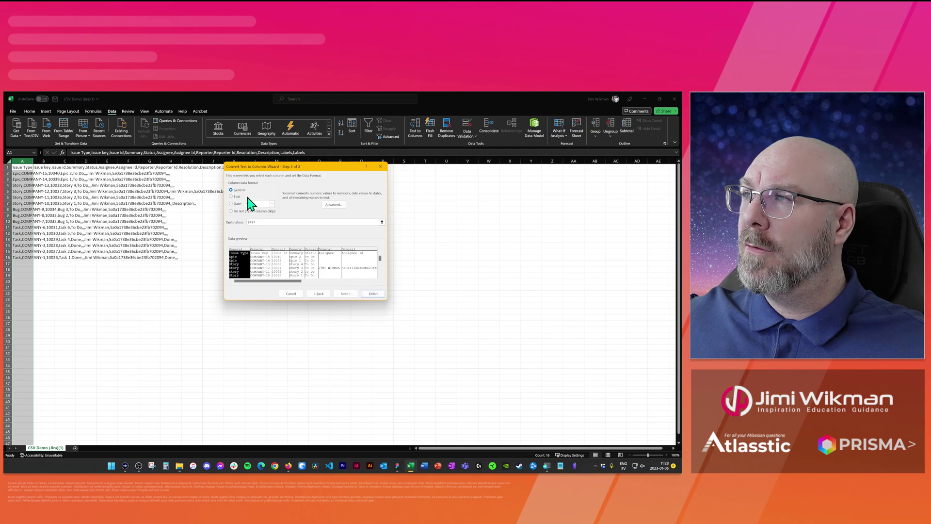
pyautogui.click(372, 294)
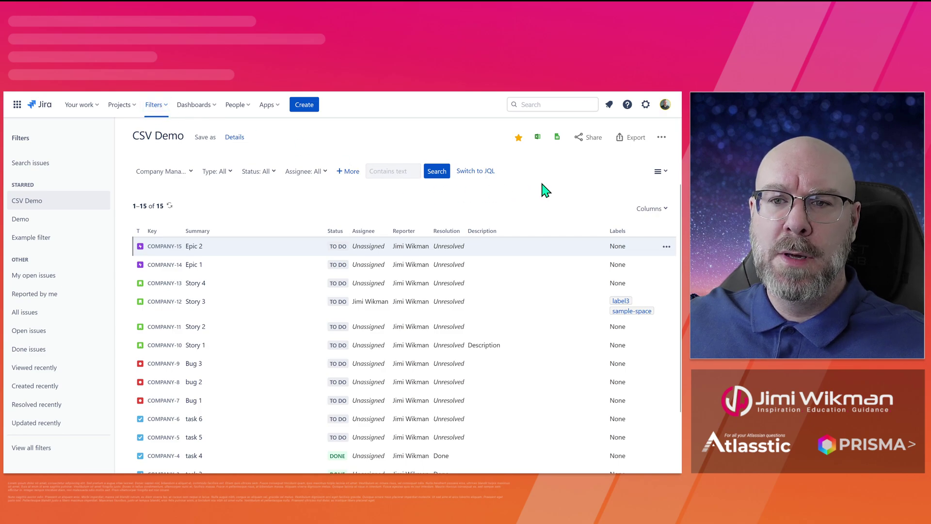
# Step: Open the CSV issue import from the CSV Demo filter, and reopen it from the Company Managed Project's issue list
pyautogui.click(661, 138)
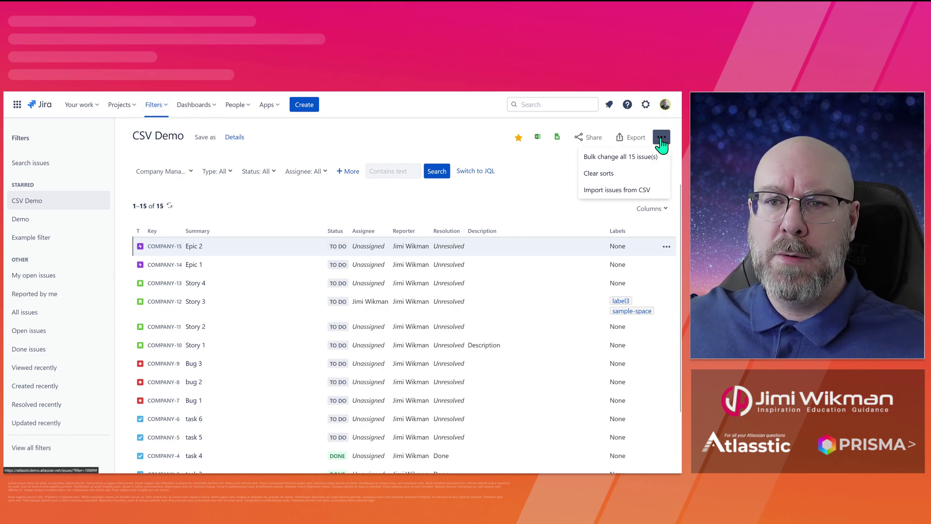
pyautogui.click(625, 190)
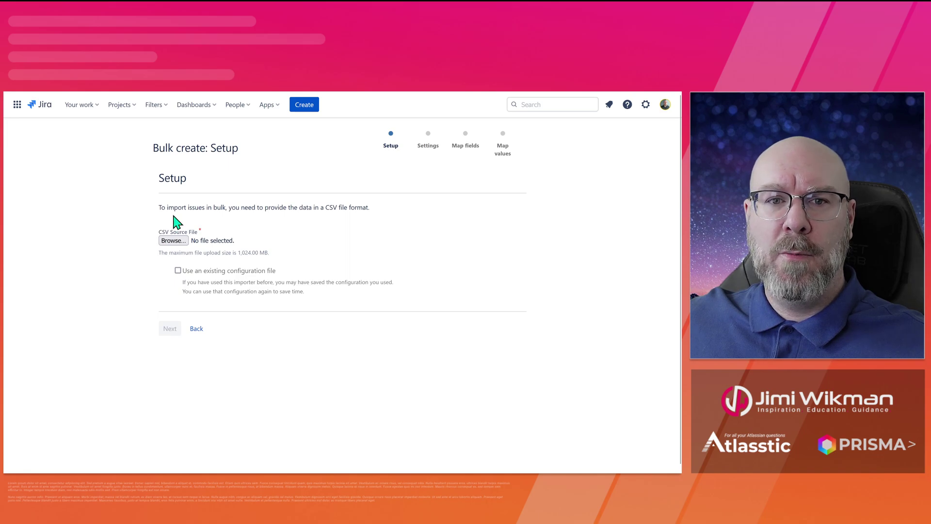
pyautogui.click(121, 105)
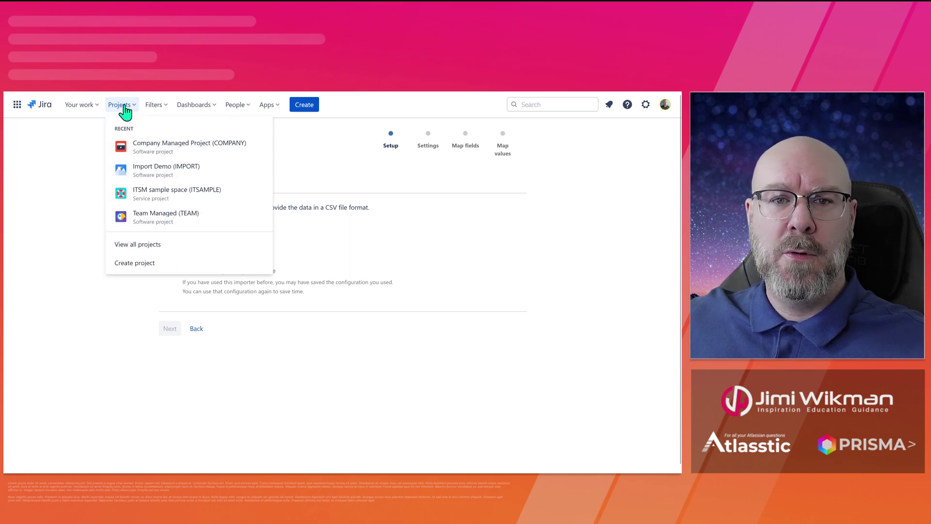
pyautogui.click(139, 154)
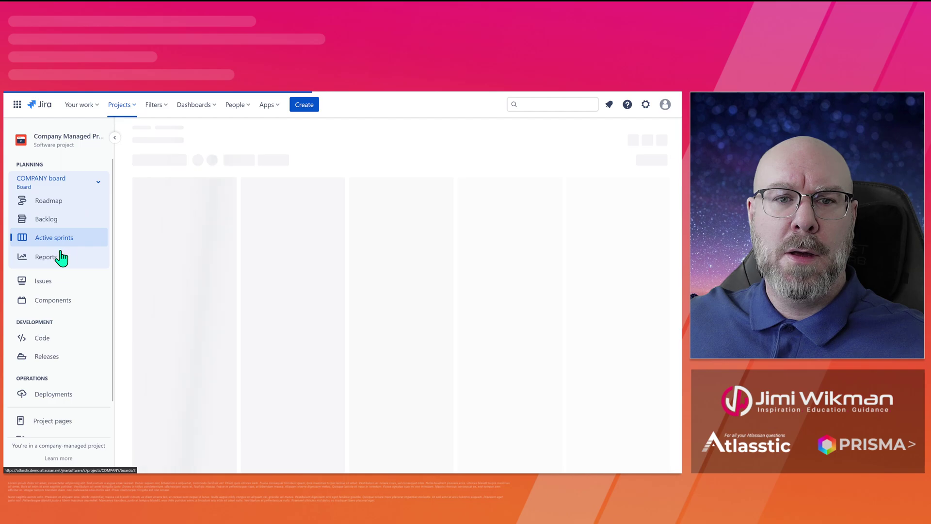
pyautogui.click(57, 285)
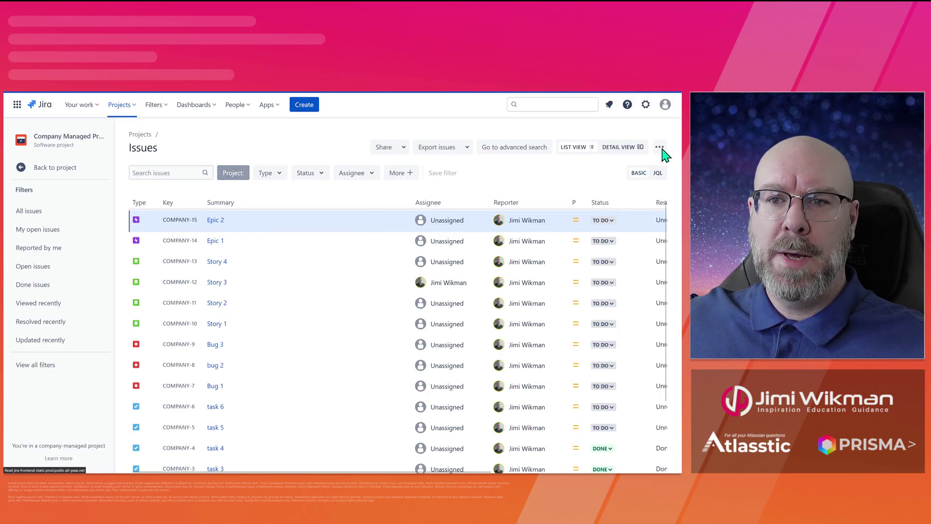
pyautogui.click(660, 148)
pyautogui.click(633, 183)
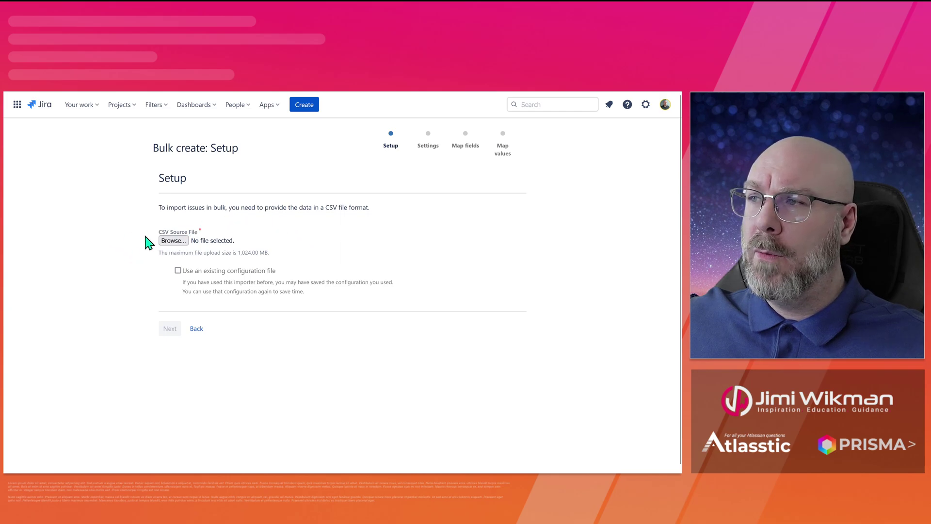
# Step: Choose CSV Demo (Jira).csv as the import source file and continue to the settings without an existing configuration file
pyautogui.click(174, 241)
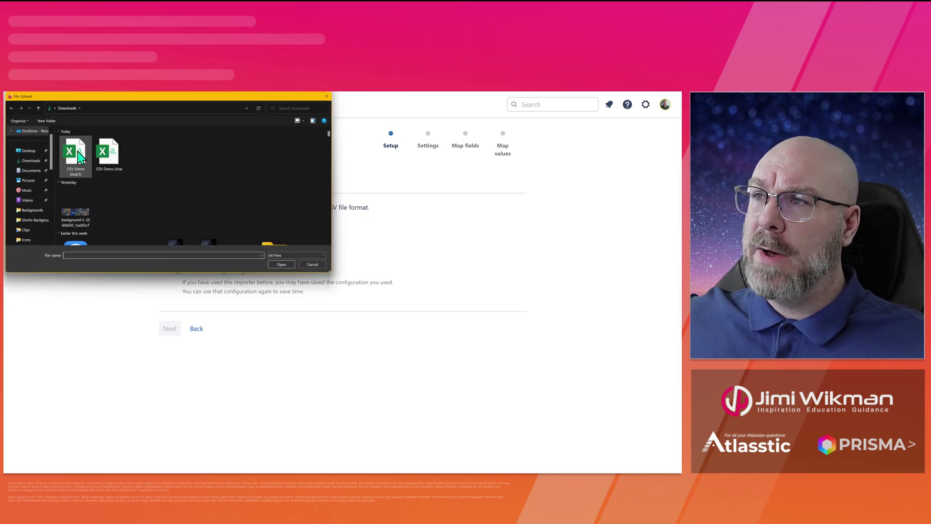
pyautogui.click(107, 154)
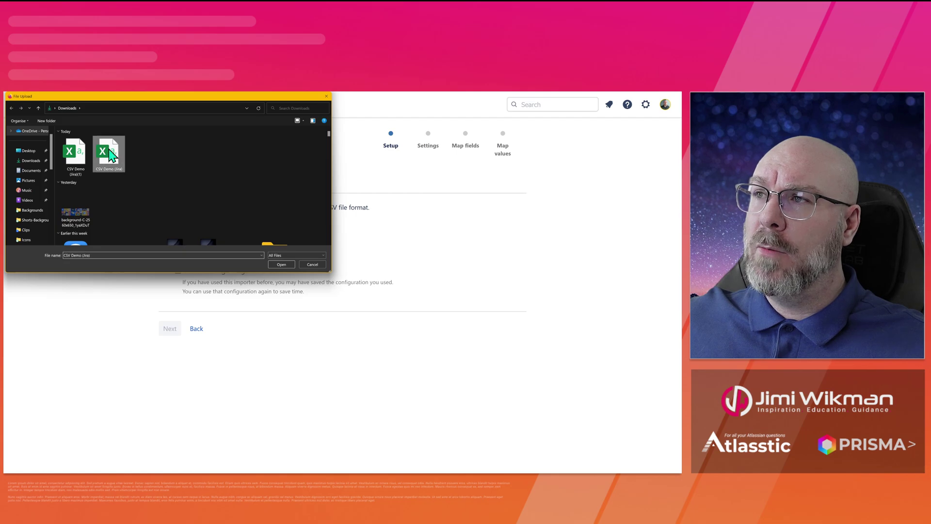
pyautogui.click(282, 264)
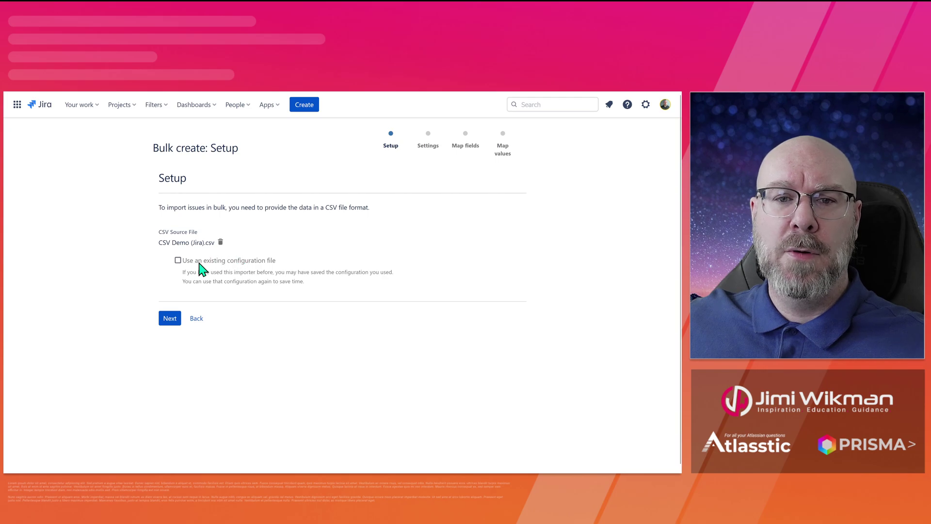
pyautogui.click(178, 261)
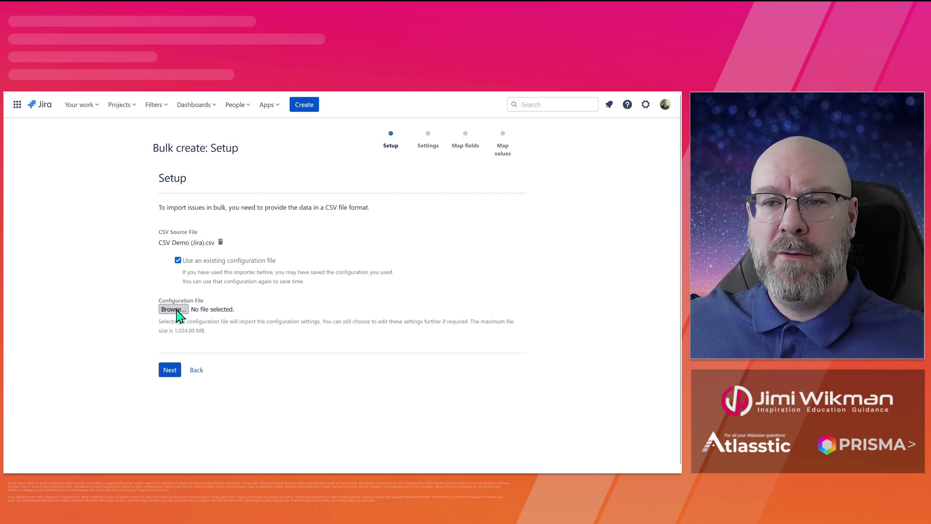
pyautogui.click(178, 261)
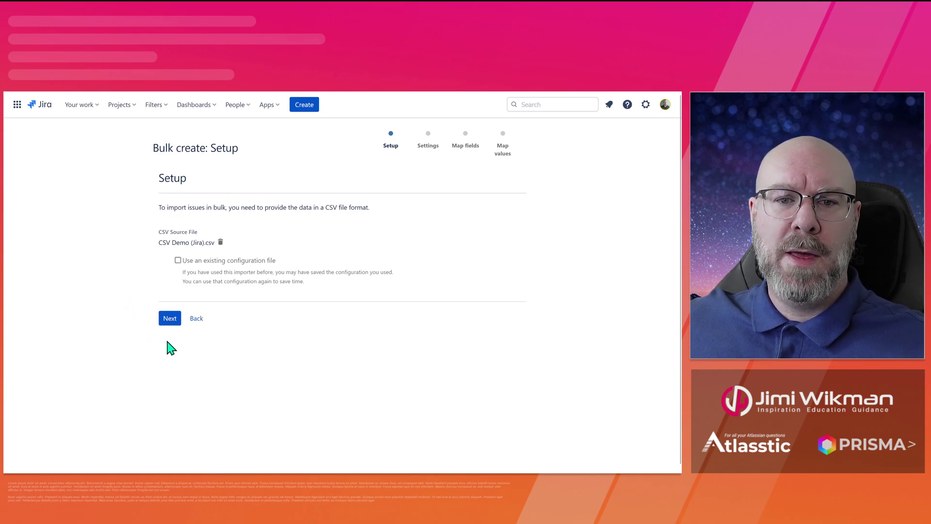
pyautogui.click(165, 323)
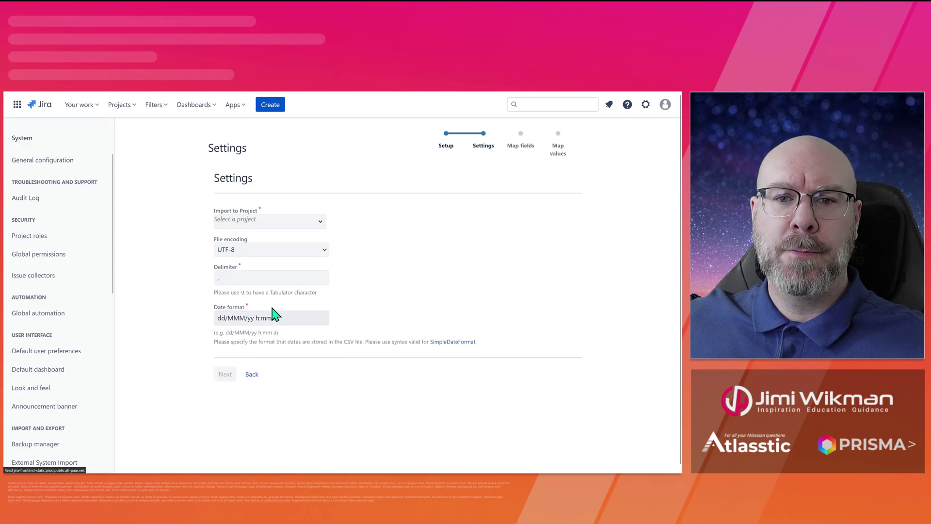
# Step: Set the import's target project to Import Demo, review the available file encodings and keep UTF-8
pyautogui.click(320, 222)
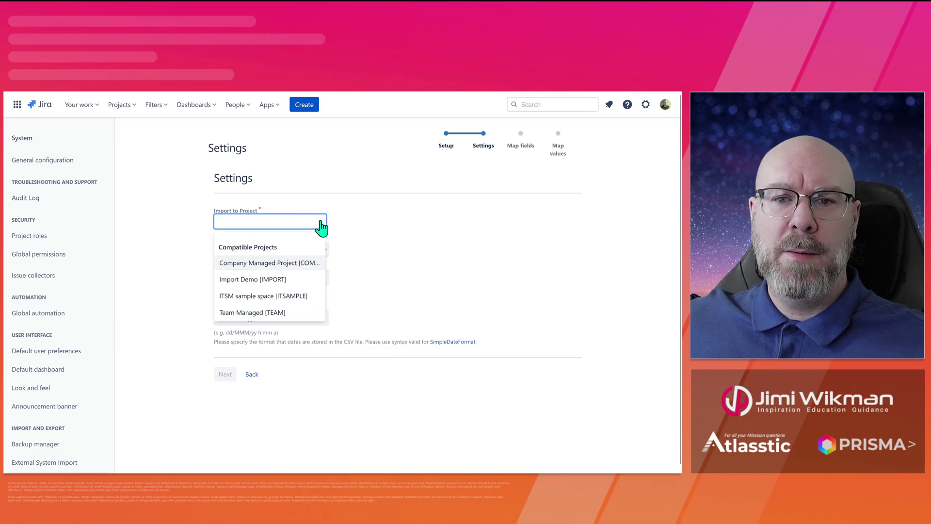
pyautogui.click(260, 280)
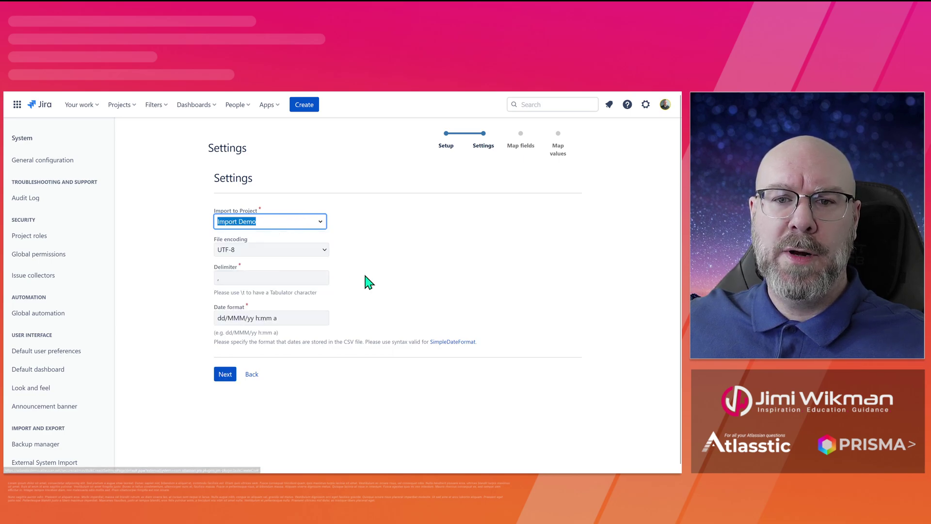
pyautogui.click(266, 257)
pyautogui.scroll(1, 264, 298)
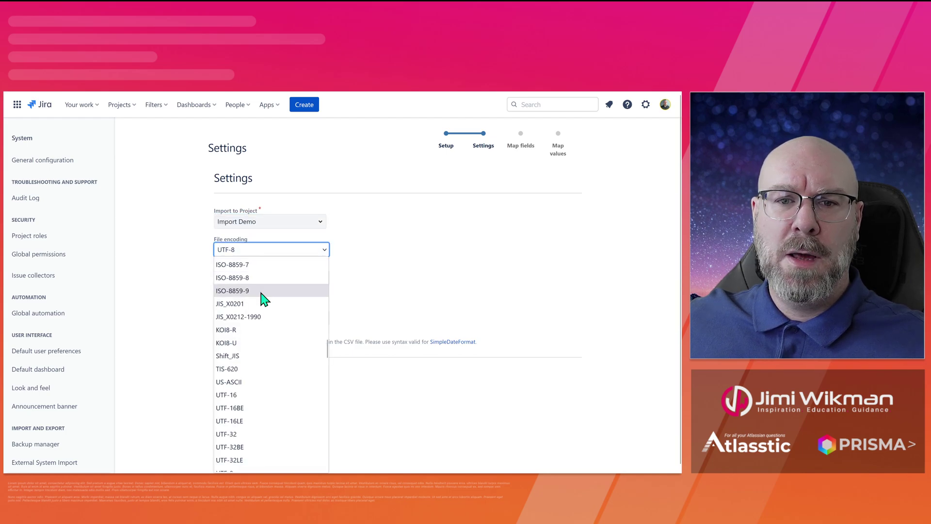
pyautogui.click(190, 262)
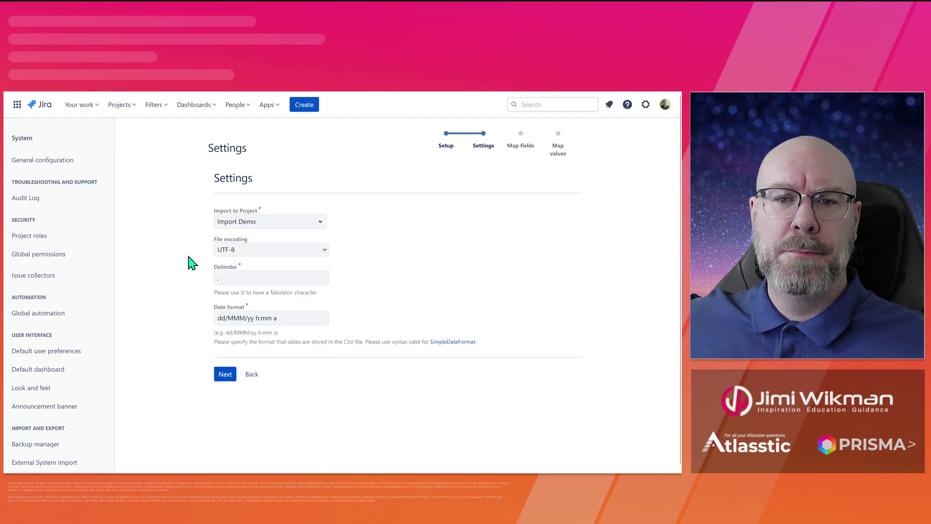
# Step: Set the import delimiter to a semicolon and check the date format field
pyautogui.click(243, 275)
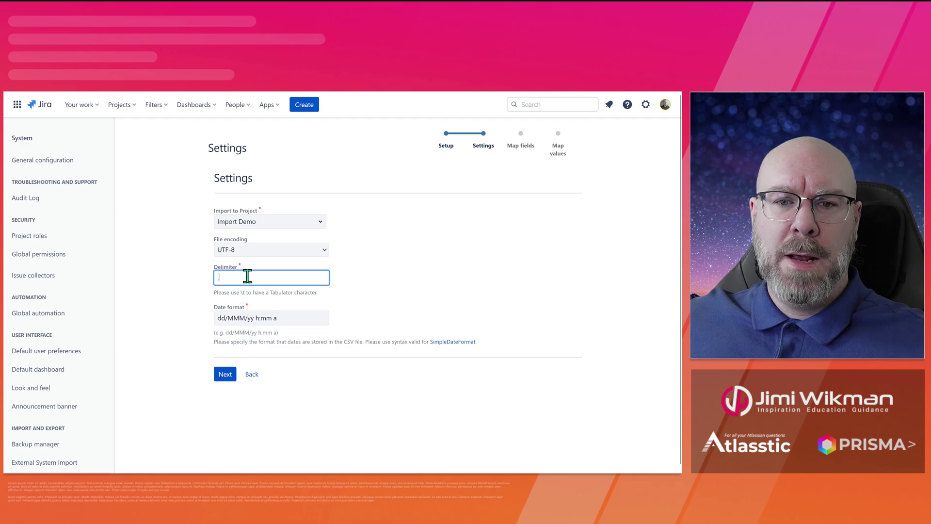
pyautogui.press('BackSpace')
pyautogui.write(';')
pyautogui.click(192, 284)
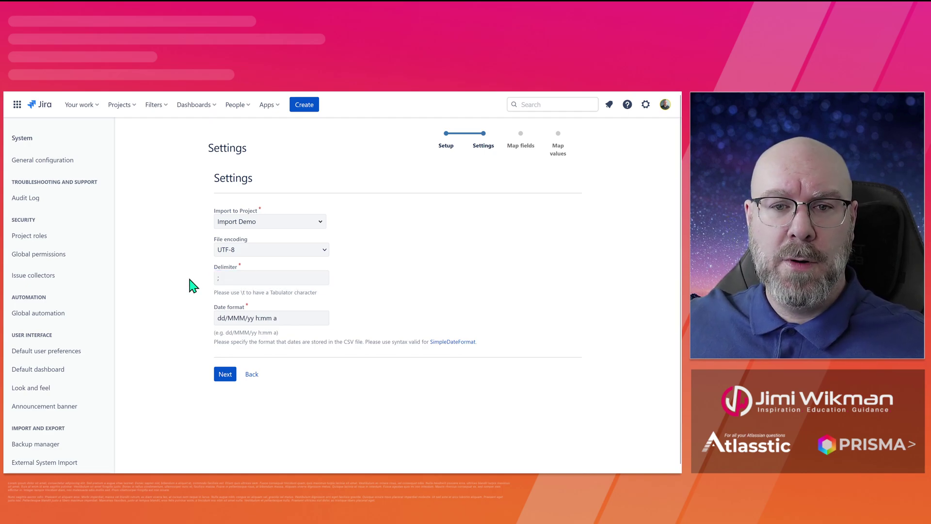
pyautogui.click(295, 319)
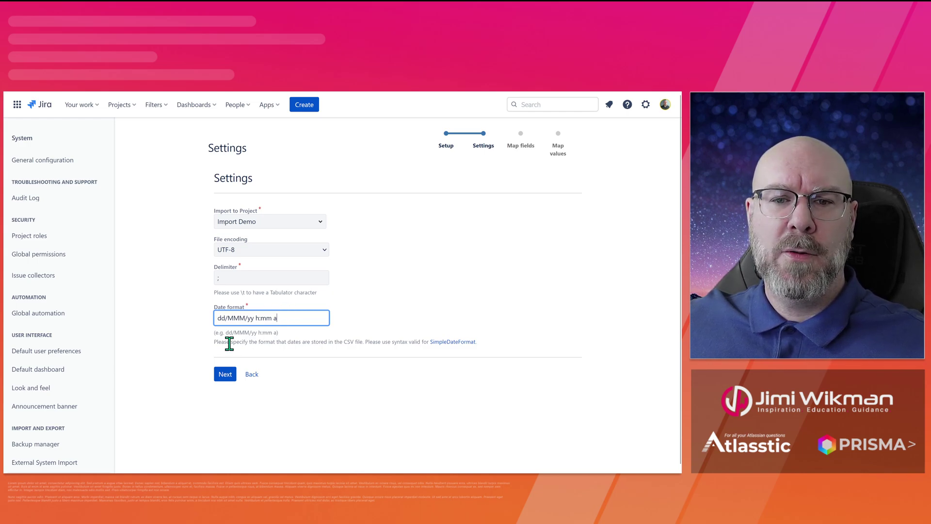
# Step: Accept the import settings, continue to the field mapping, and map the CSV field Assignee to the Jira field Assignee
pyautogui.click(225, 374)
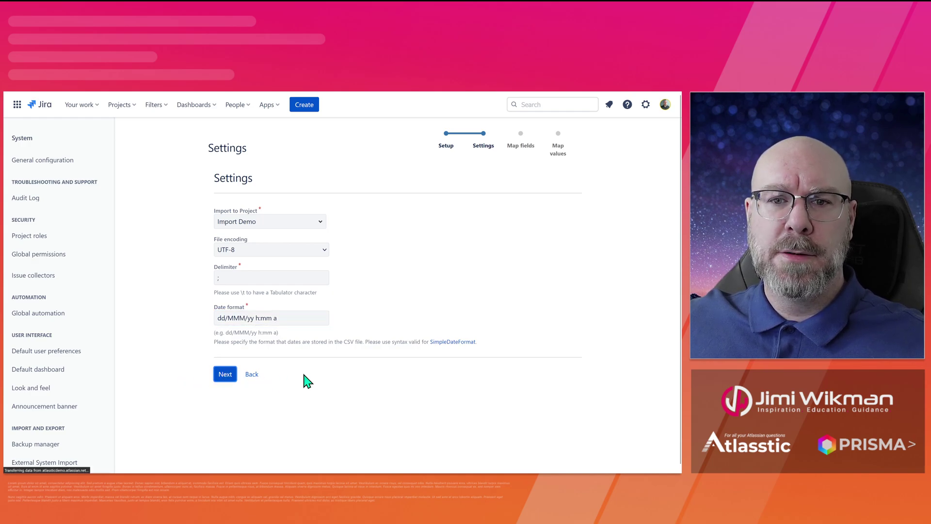
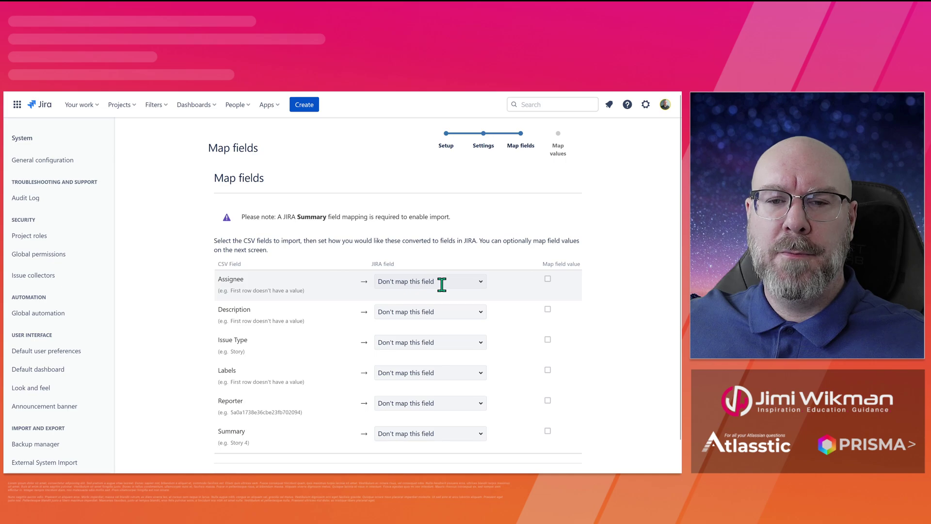
pyautogui.click(442, 282)
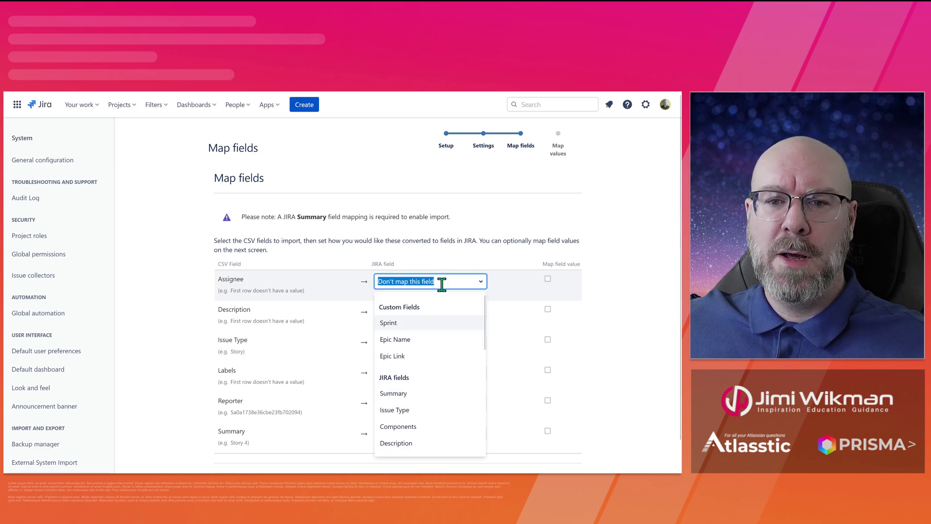
pyautogui.scroll(-5, 443, 311)
pyautogui.scroll(5, 443, 320)
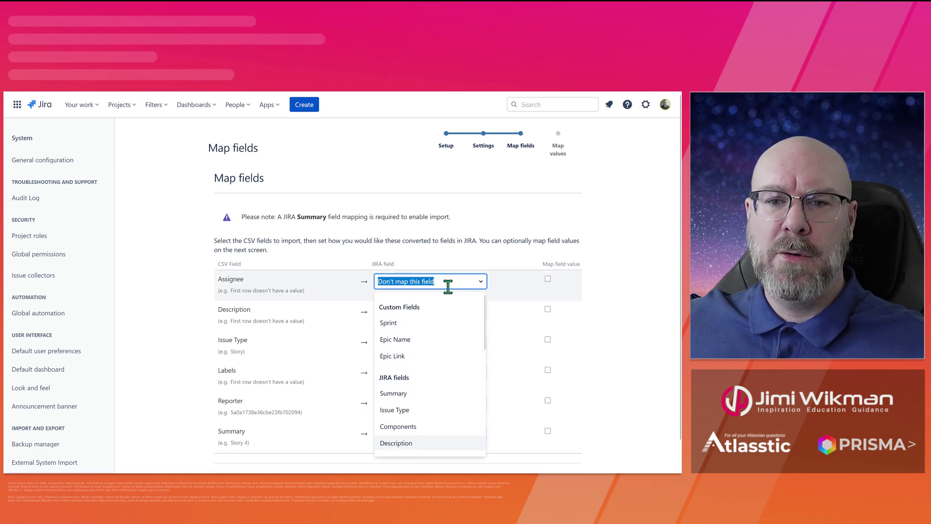
pyautogui.write('as')
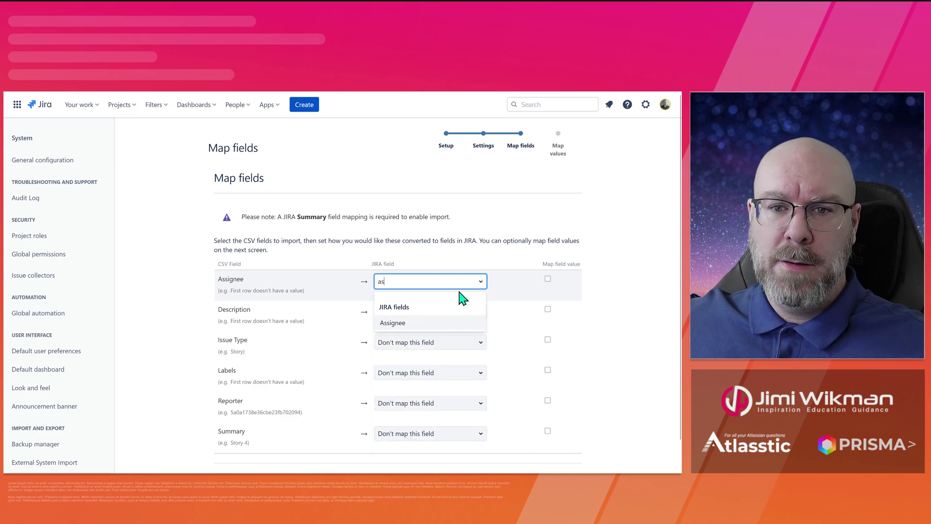
pyautogui.click(413, 327)
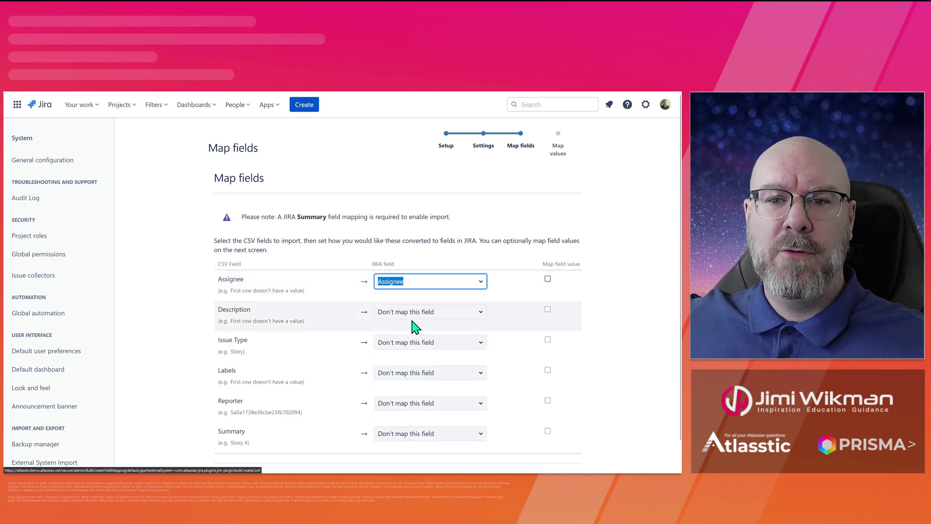
# Step: Map the CSV field Description to the Jira field Description
pyautogui.click(409, 308)
pyautogui.write('des')
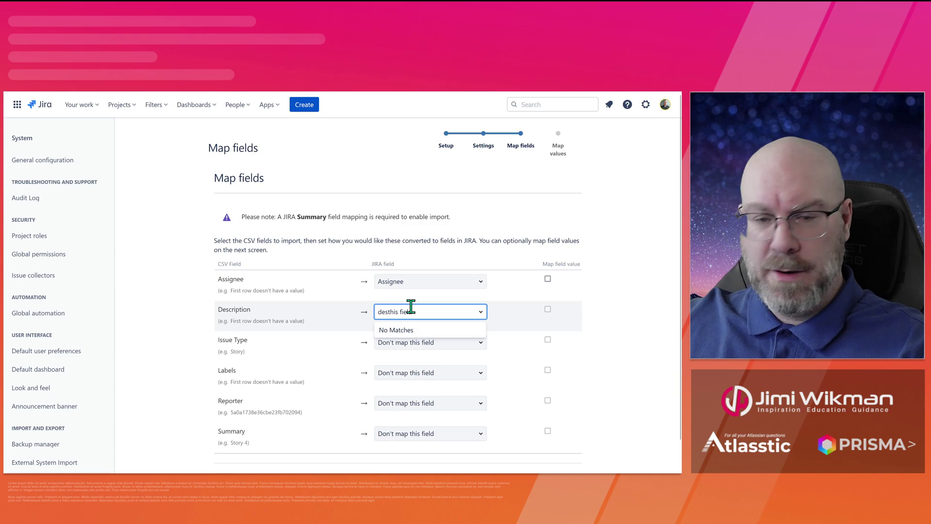
pyautogui.press('Escape')
pyautogui.click(410, 310)
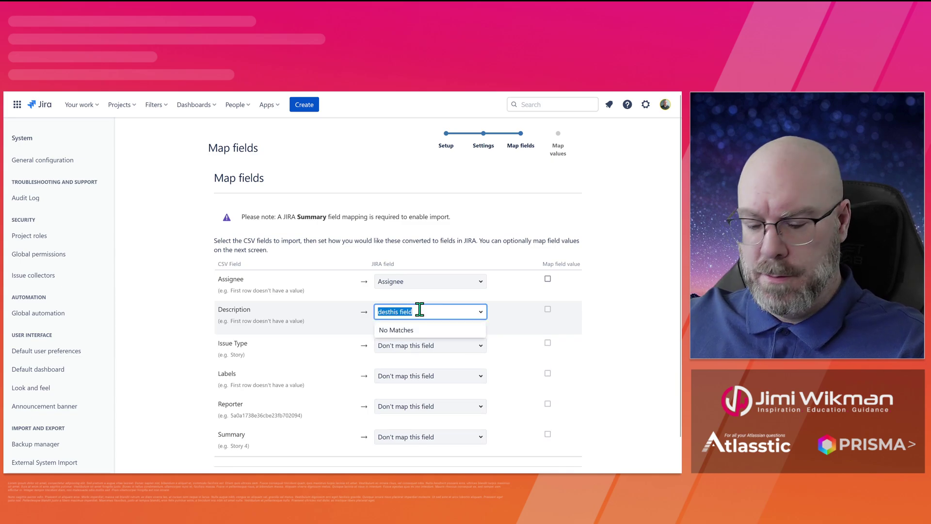
pyautogui.write('des')
pyautogui.click(415, 354)
# Step: Map the CSV field Issue Type to the Jira field Issue Type
pyautogui.click(425, 342)
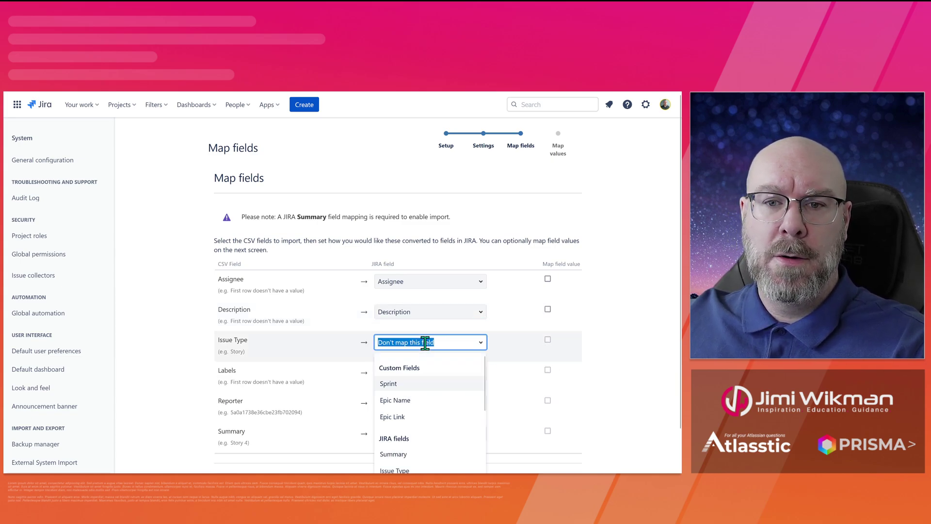
pyautogui.write('is')
pyautogui.press('BackSpace')
pyautogui.press('BackSpace')
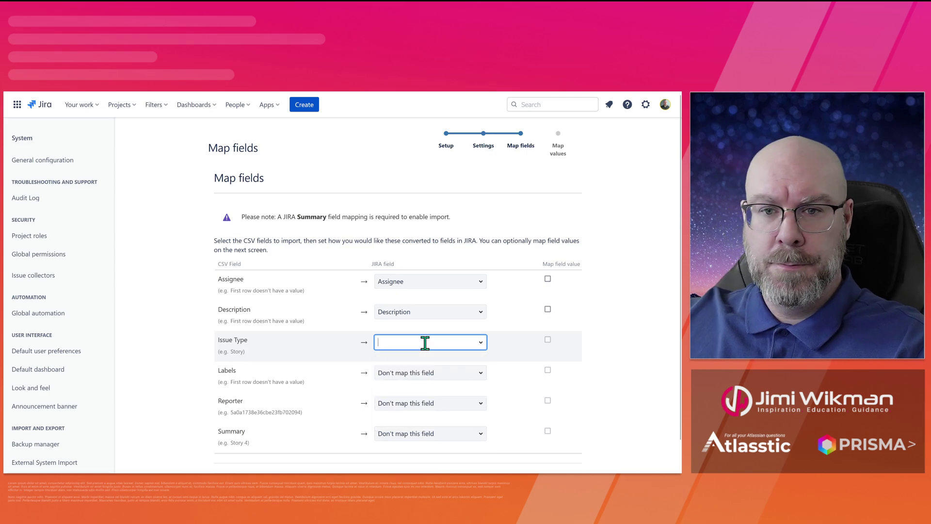
pyautogui.write('iss')
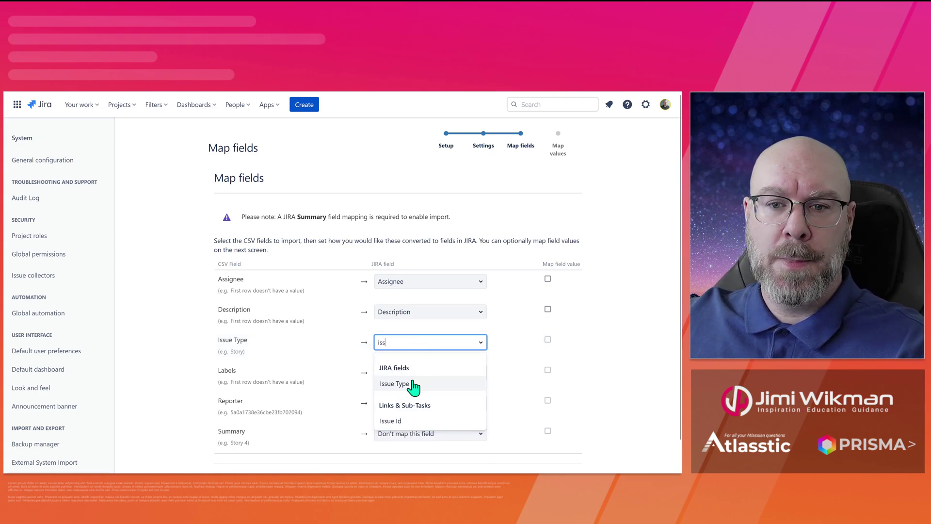
pyautogui.click(417, 383)
# Step: Map the CSV fields Labels and Reporter to the Jira fields of the same names
pyautogui.click(422, 371)
pyautogui.write('labe')
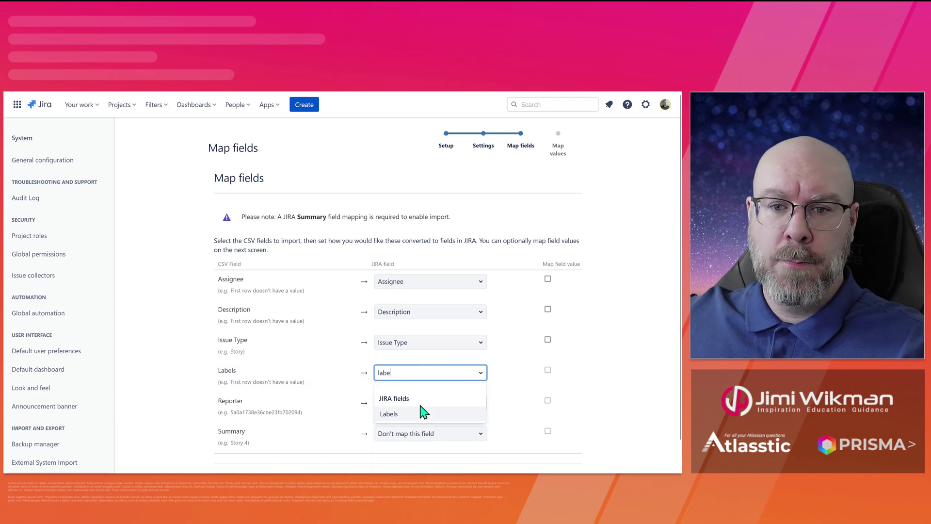
pyautogui.click(416, 413)
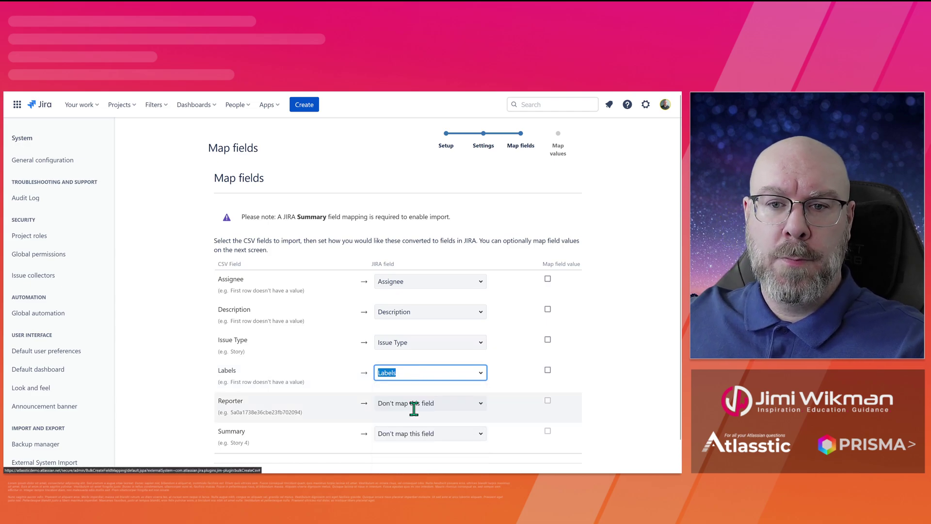
pyautogui.click(412, 402)
pyautogui.write('rep')
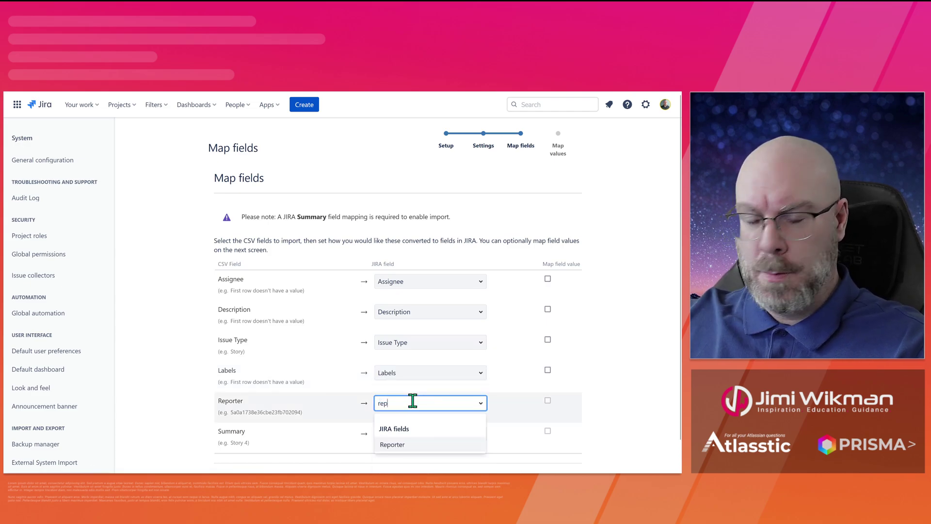
pyautogui.click(412, 444)
# Step: Map the CSV field Summary to the Jira field Summary and continue to the value mapping
pyautogui.click(411, 433)
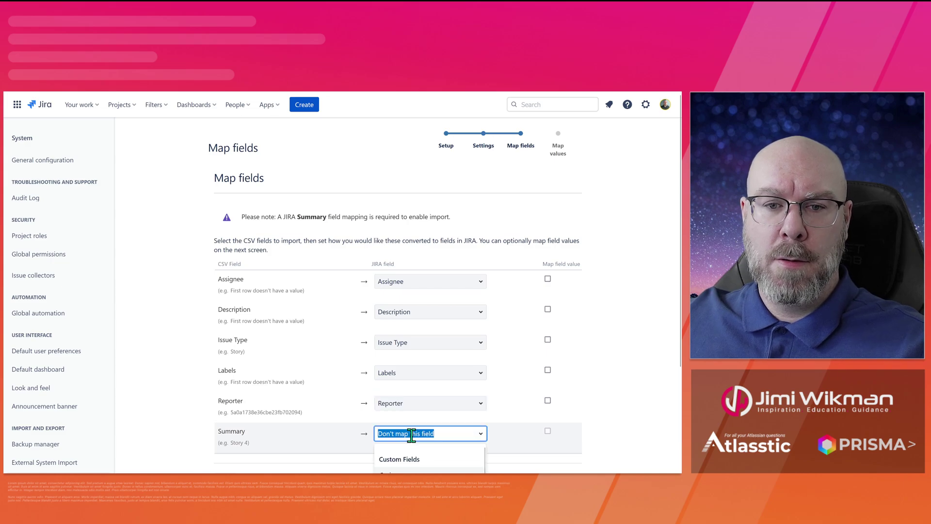
pyautogui.write('sum')
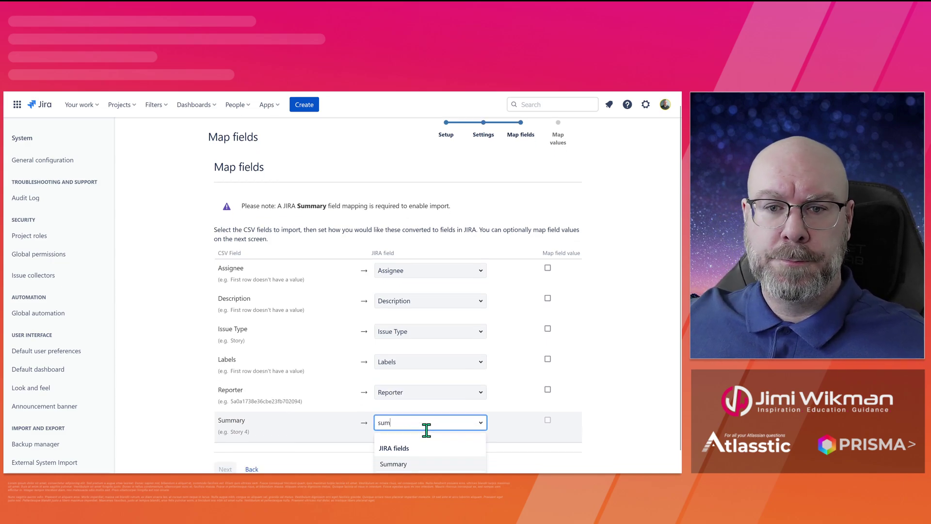
pyautogui.click(414, 463)
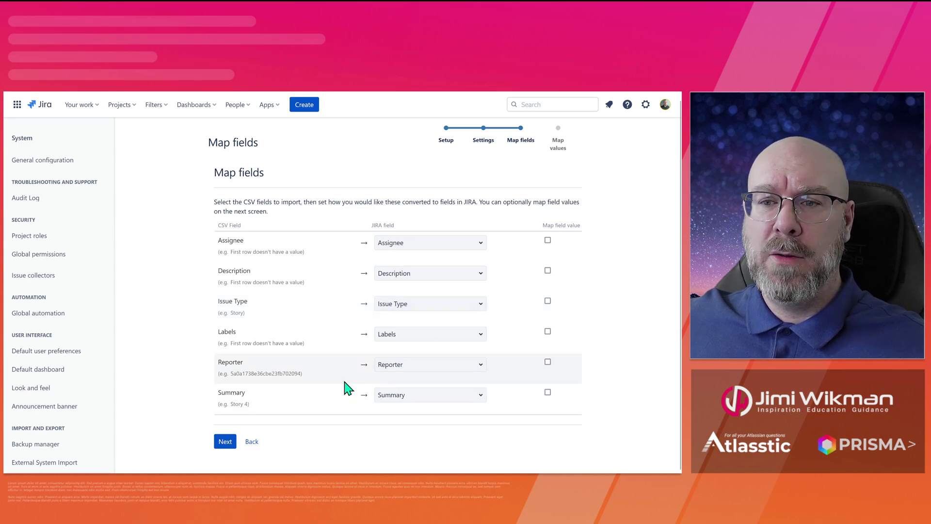
pyautogui.click(225, 442)
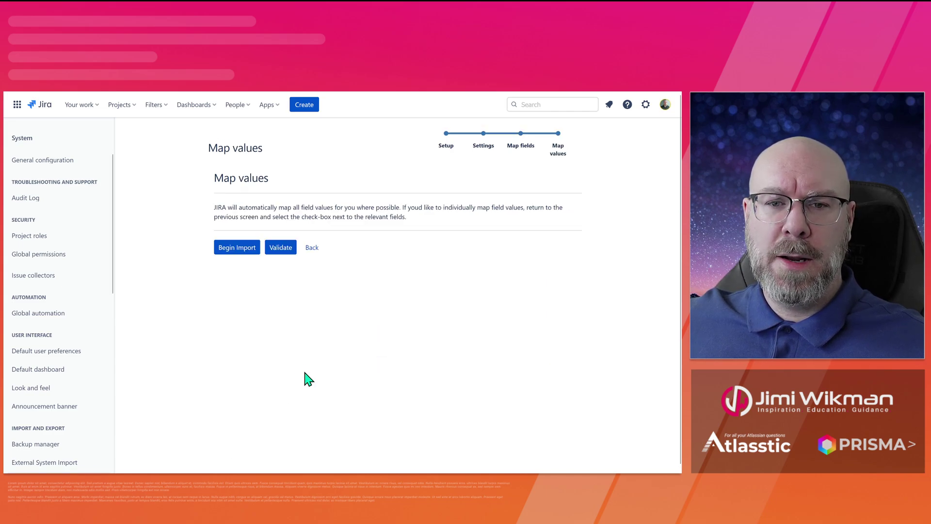
# Step: Validate the import and review the file statistics and the validator's message
pyautogui.click(281, 253)
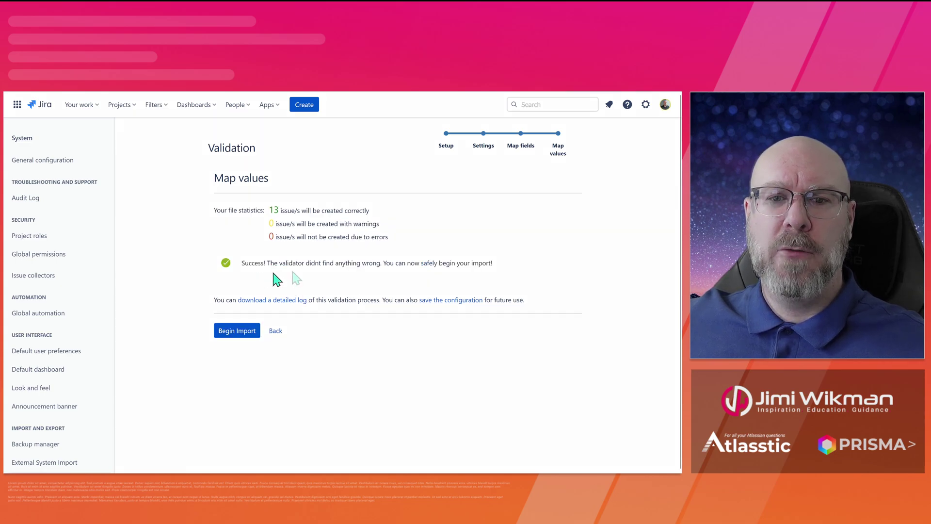
pyautogui.moveTo(280, 212); pyautogui.dragTo(274, 210)
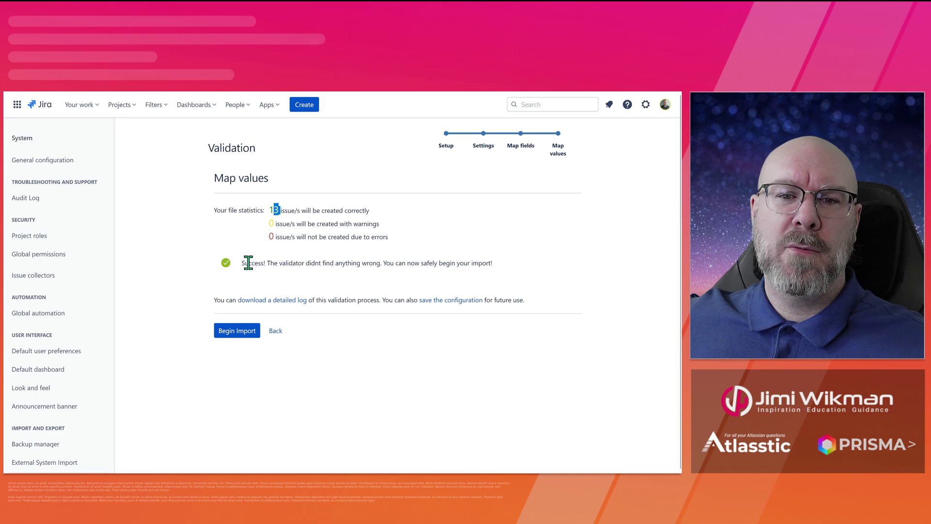
pyautogui.moveTo(244, 262); pyautogui.dragTo(499, 270)
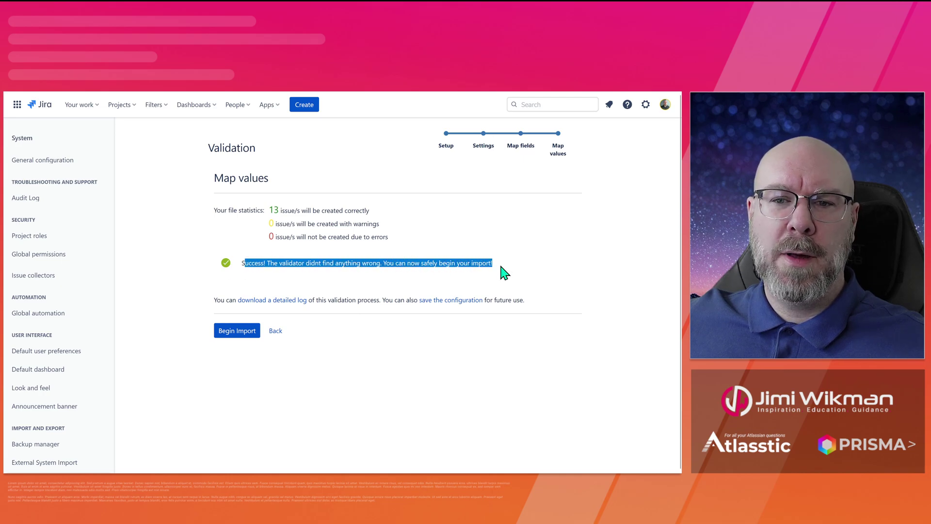
pyautogui.click(499, 270)
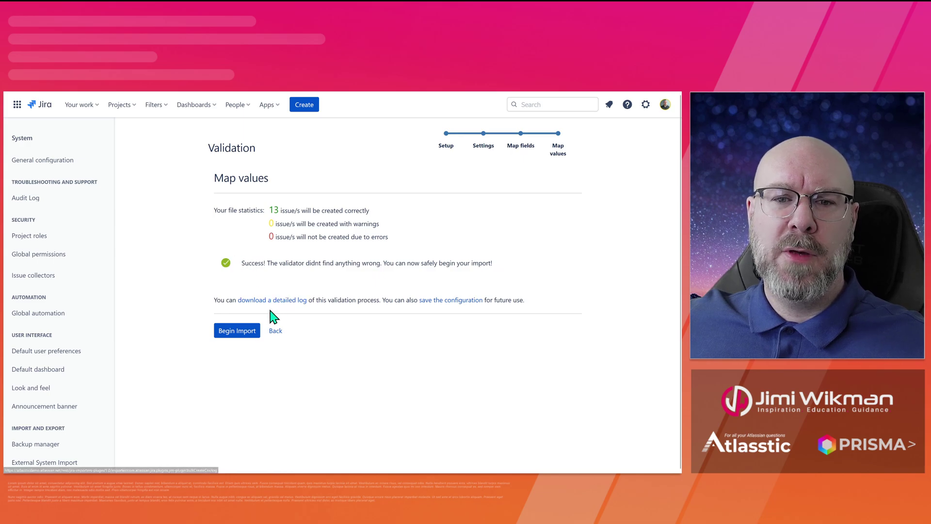
# Step: Run the import into the project and examine the issue creation entries in its detailed log
pyautogui.click(240, 331)
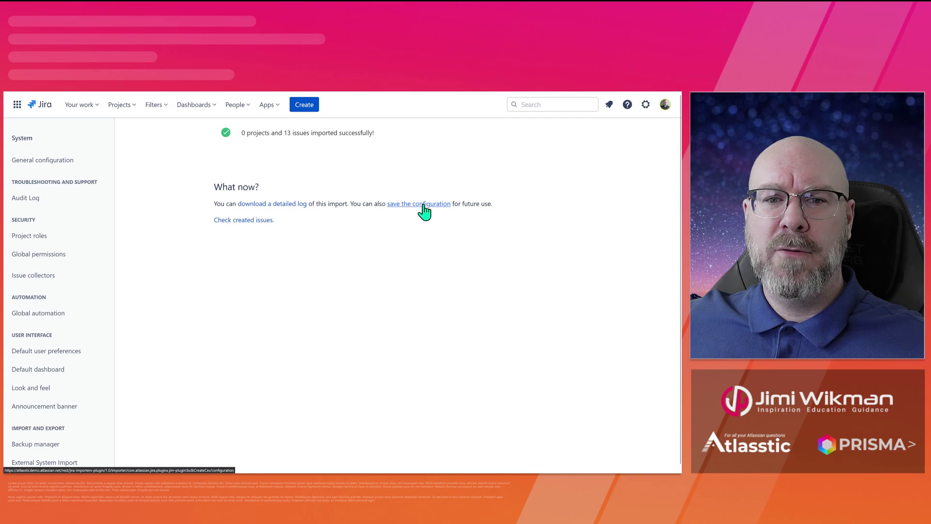
pyautogui.click(269, 205)
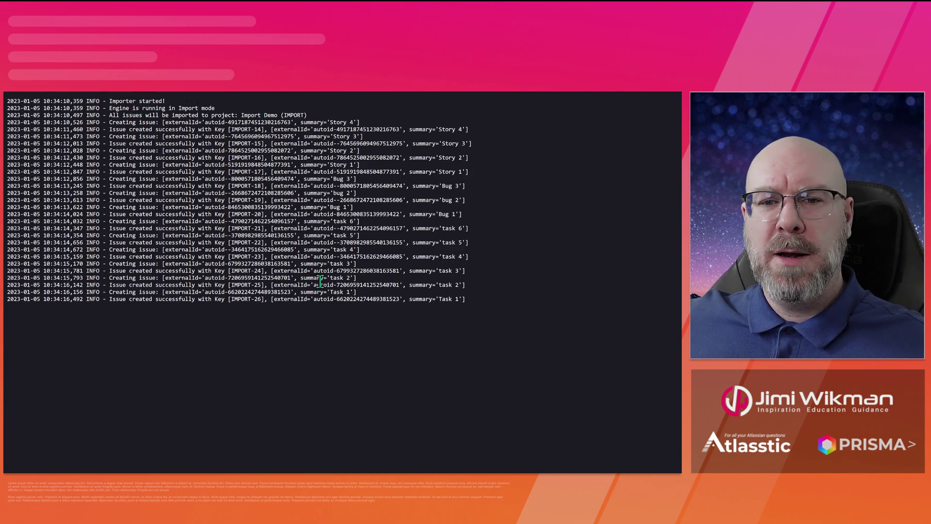
pyautogui.moveTo(470, 306); pyautogui.dragTo(145, 286)
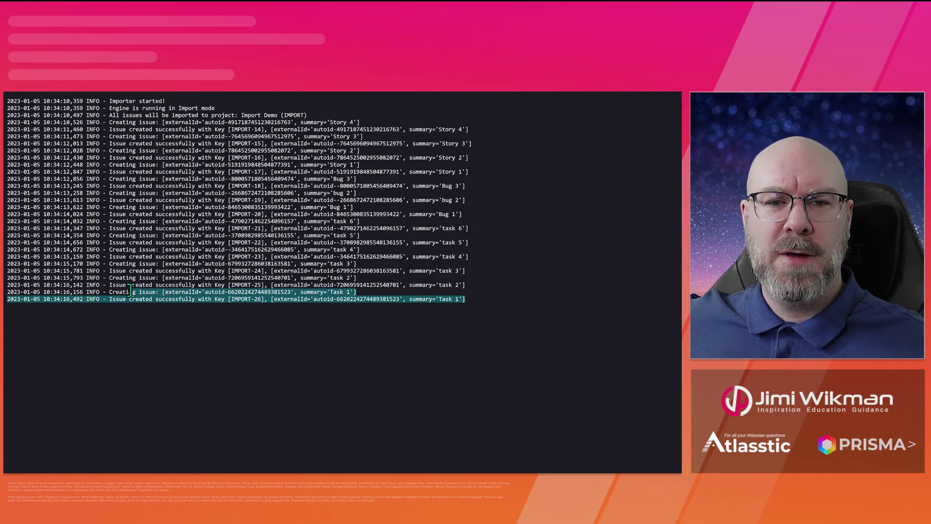
pyautogui.moveTo(146, 286); pyautogui.dragTo(110, 258)
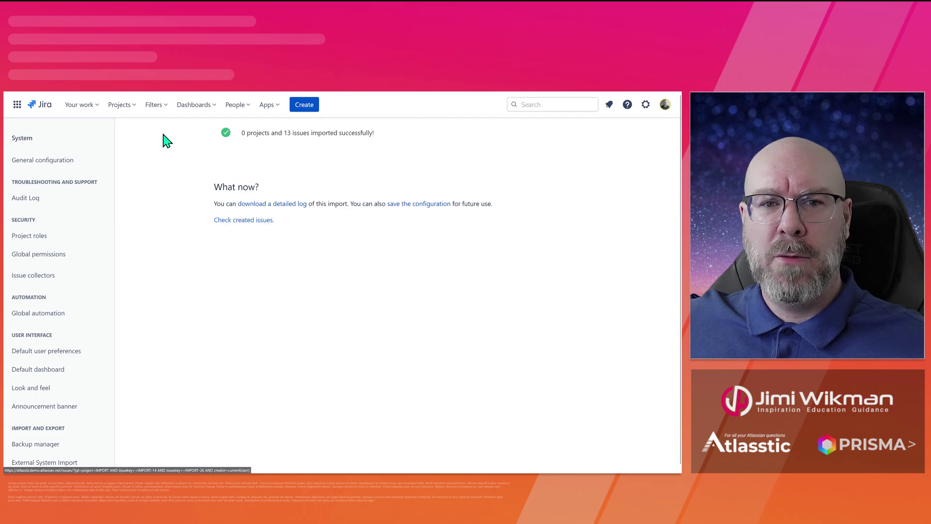
# Step: Open the list of issues created by the import and review their assignees, descriptions and labels
pyautogui.click(153, 105)
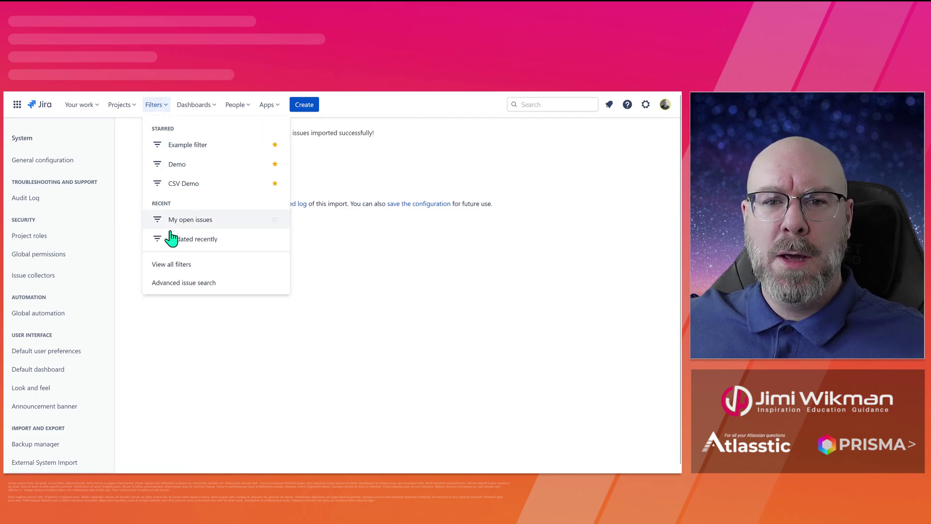
pyautogui.click(389, 285)
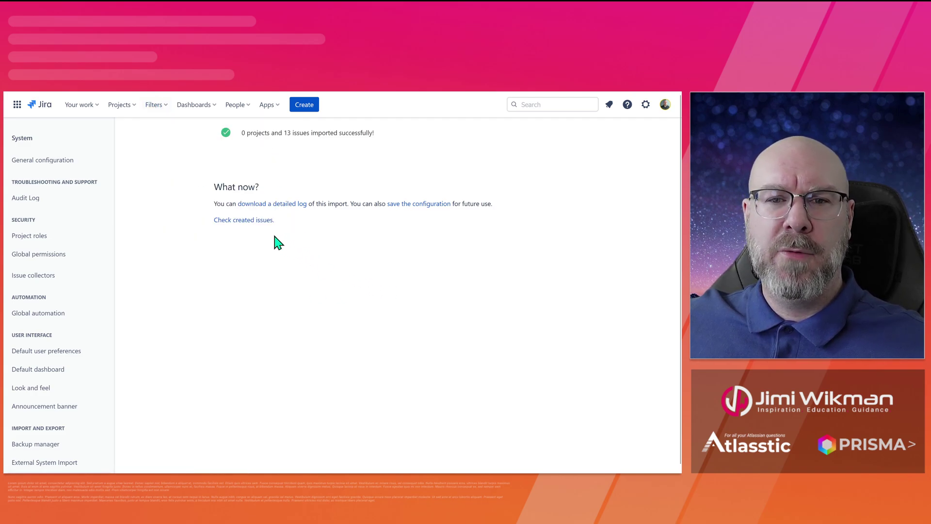
pyautogui.click(254, 222)
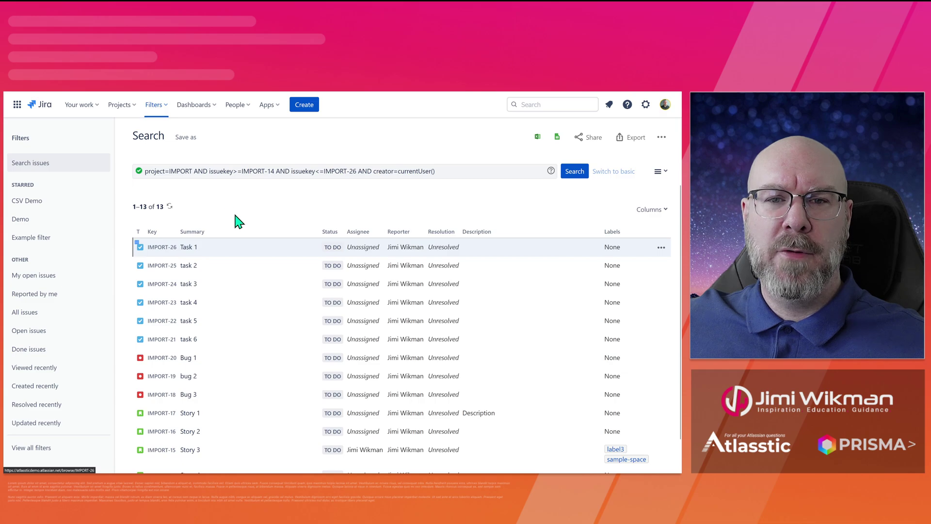
pyautogui.click(609, 172)
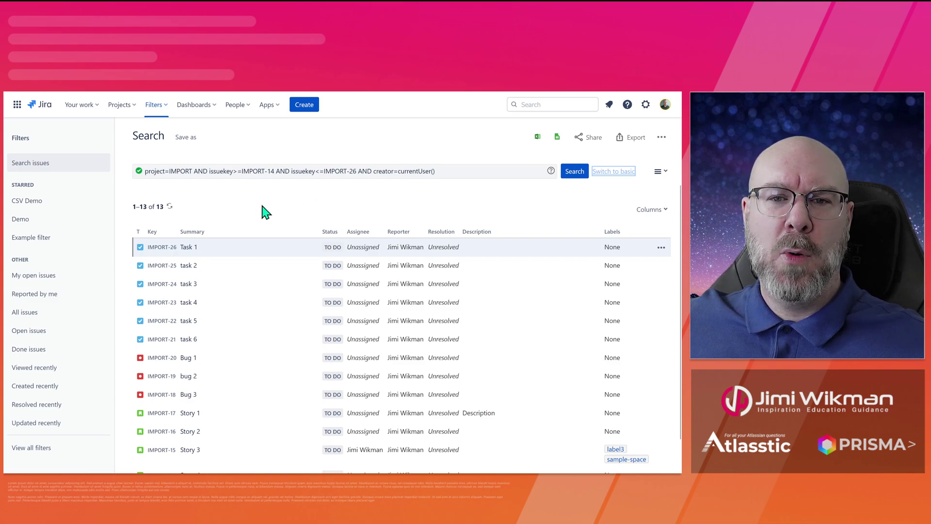
pyautogui.scroll(-1, 263, 210)
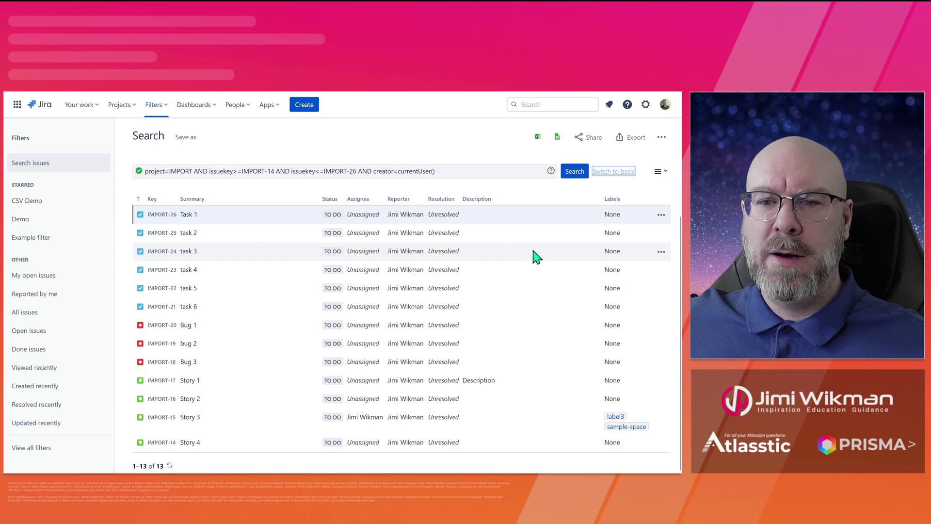
# Step: Open the Import Demo project's backlog to check the imported issues, and dismiss the error notice
pyautogui.click(128, 109)
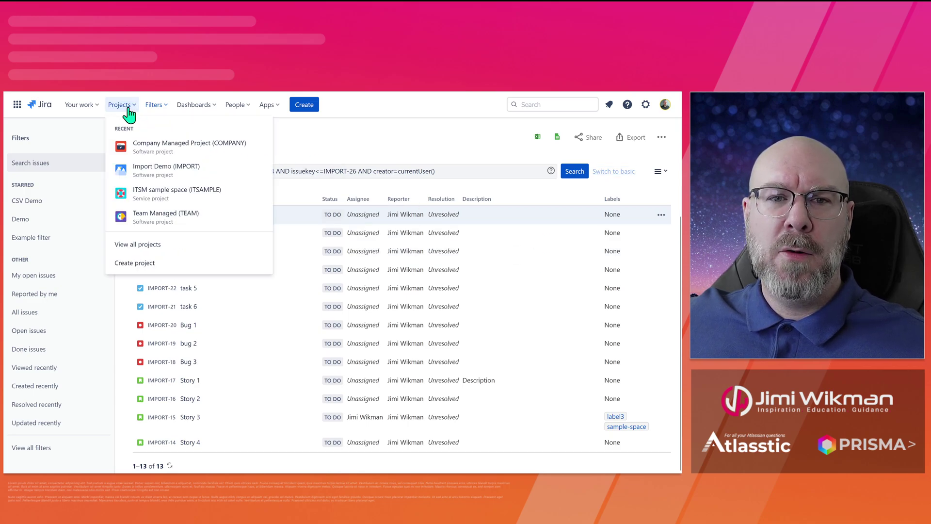
pyautogui.click(162, 171)
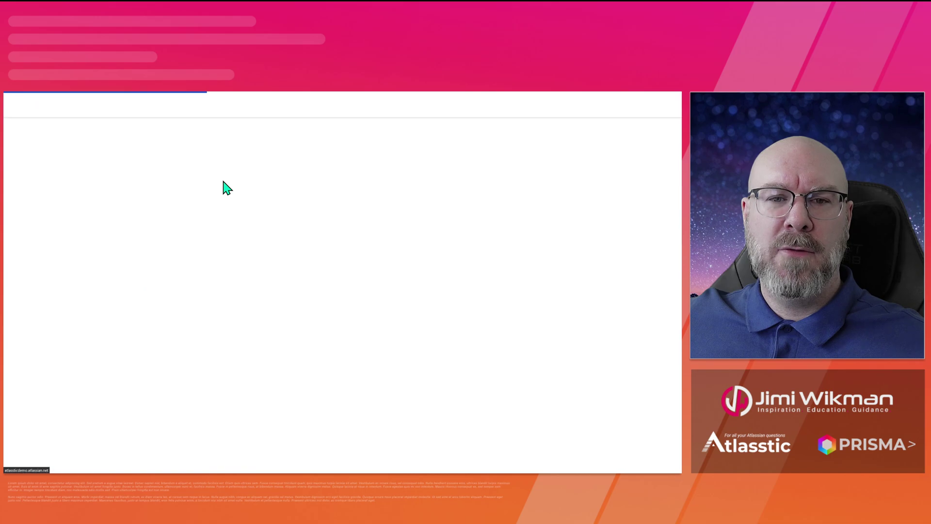
pyautogui.click(66, 221)
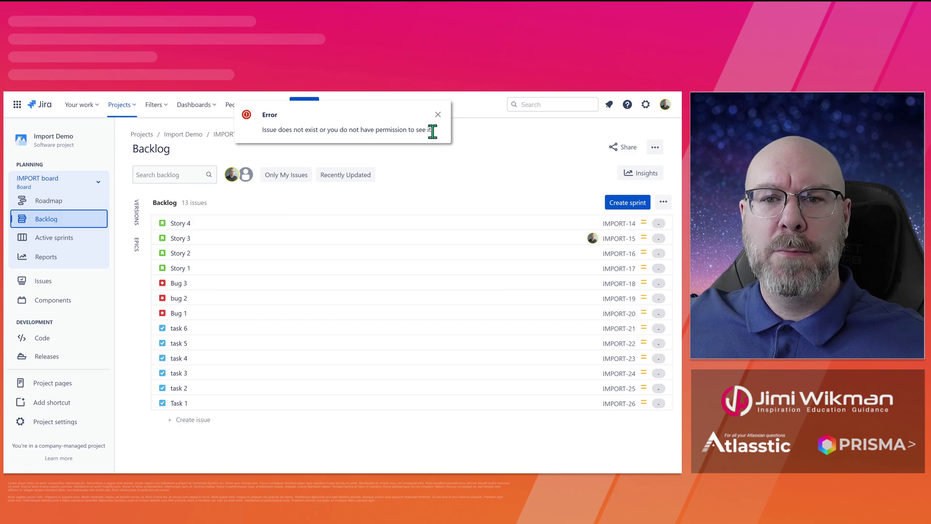
pyautogui.click(438, 115)
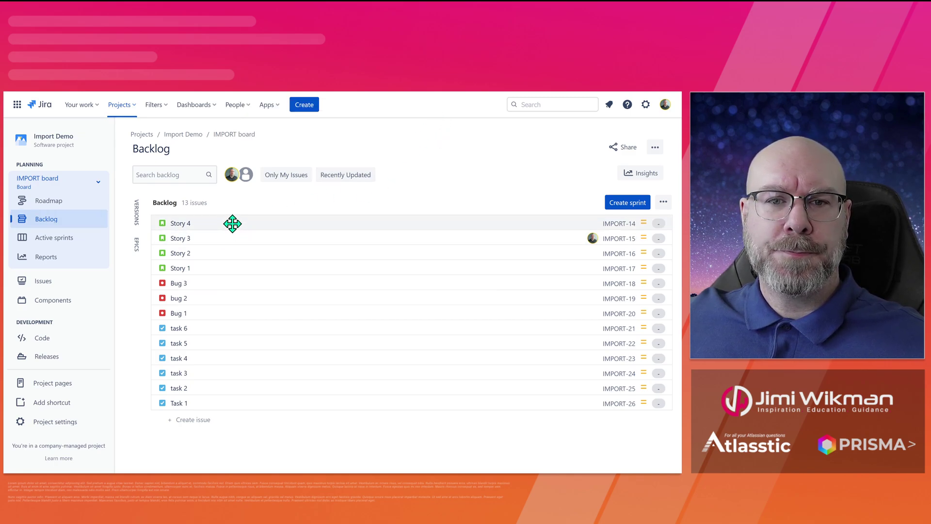